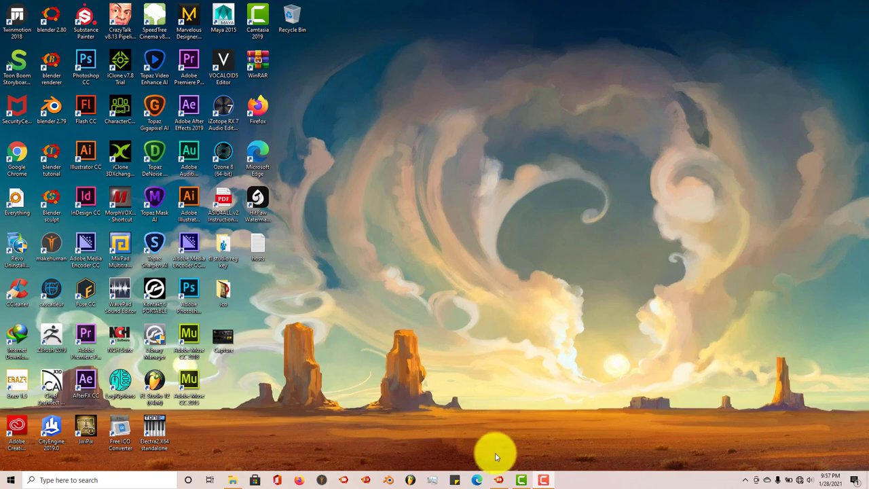
- Bring up green screen.blend in Blender, then orbit and zoom toward the character before the plane
left_click(497, 479)
middle_click_drag(398, 359, 428, 310)
scroll(420, 328, "up", 3)
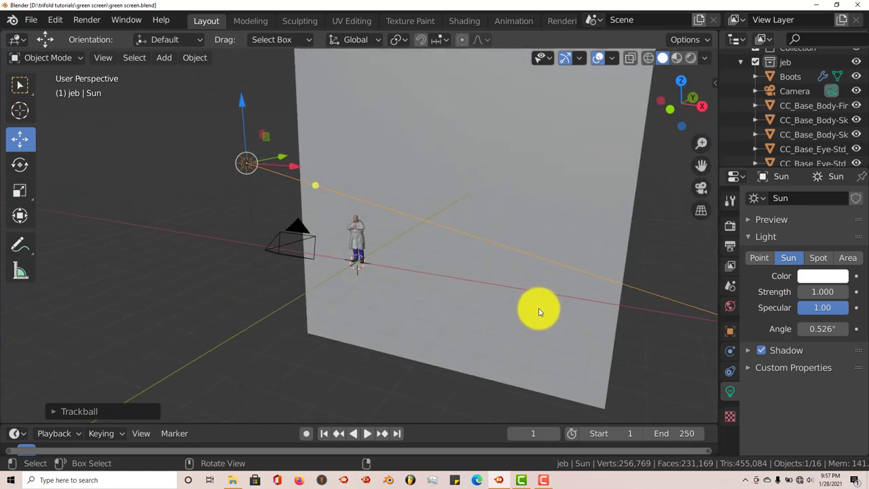
- Switch to Material Preview shading to show the green backdrop, and orbit around the character
left_click(676, 58)
middle_click_drag(365, 313, 341, 316)
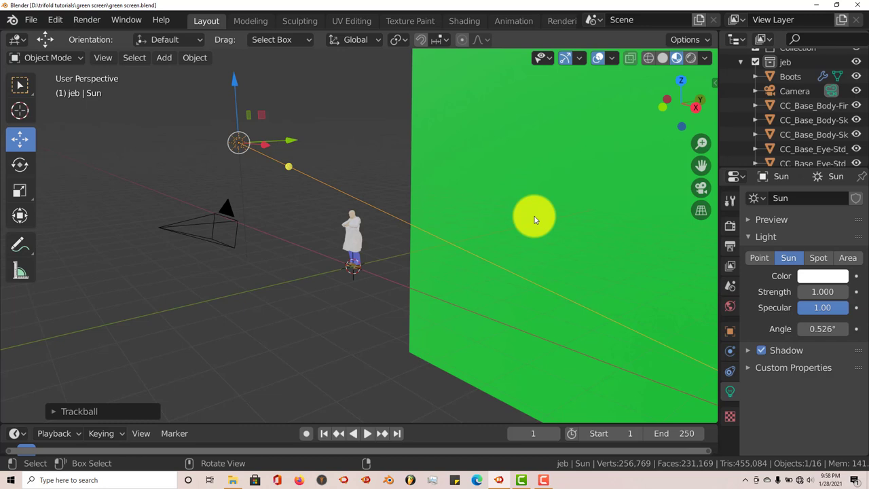
key("shift+a")
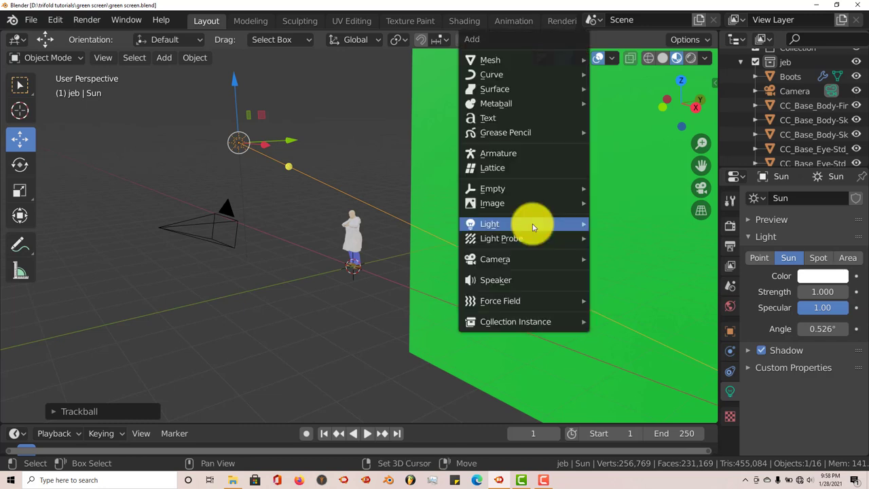
mouse_move(543, 65)
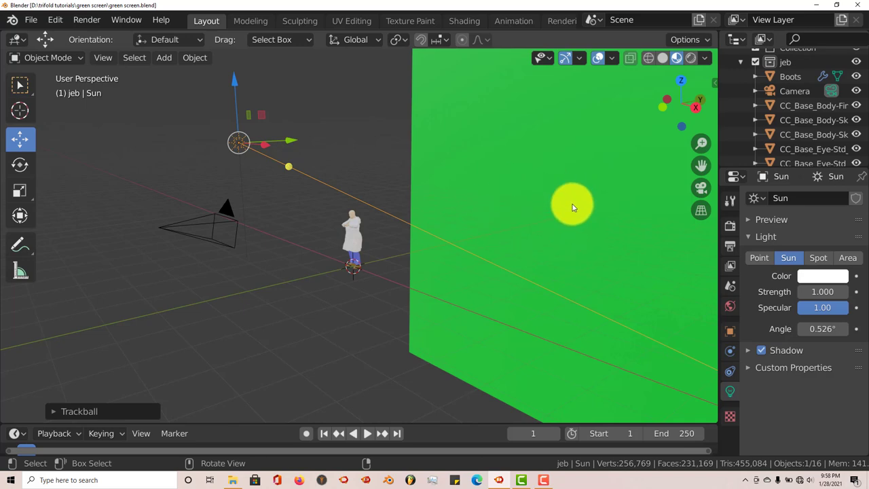
middle_click_drag(566, 231, 549, 259)
key("KP_0")
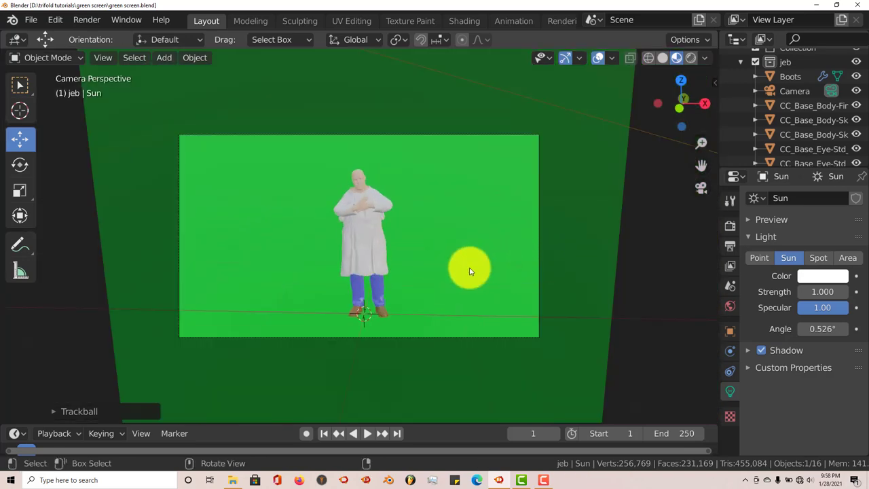
middle_click_drag(436, 278, 370, 292)
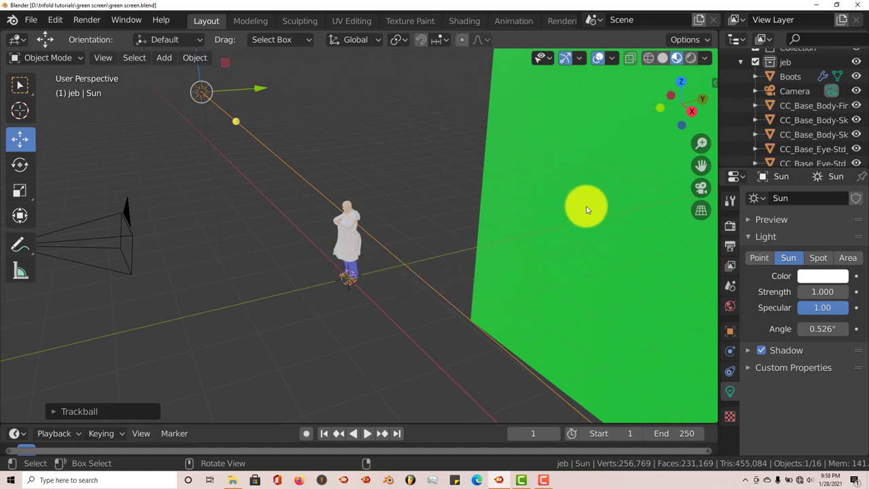
middle_click_drag(445, 224, 574, 226)
middle_click_drag(380, 275, 410, 268)
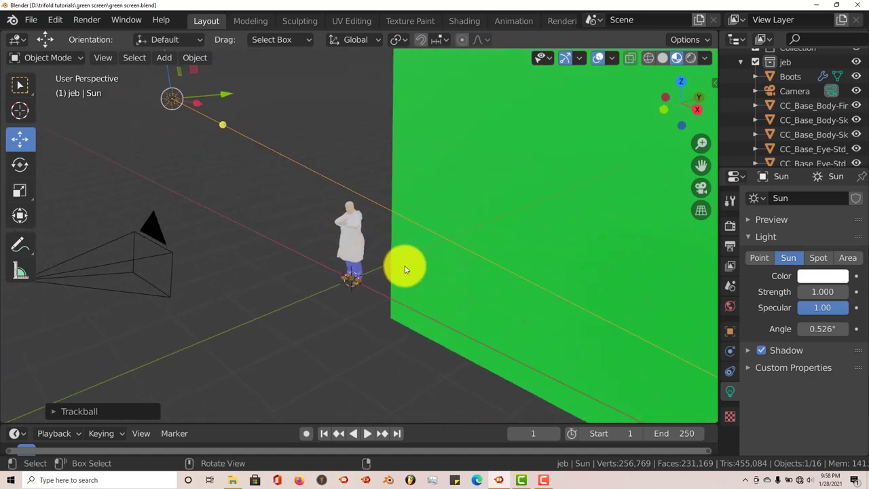
middle_click_drag(494, 262, 484, 257)
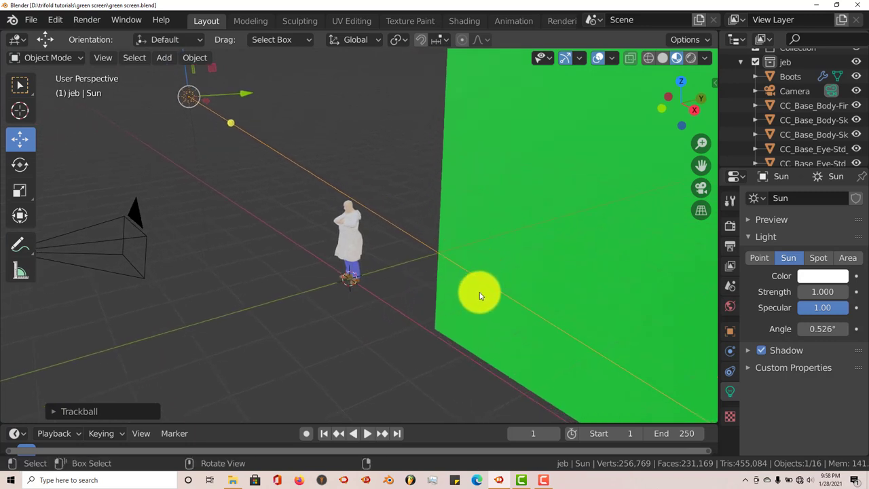
middle_click_drag(476, 292, 496, 290)
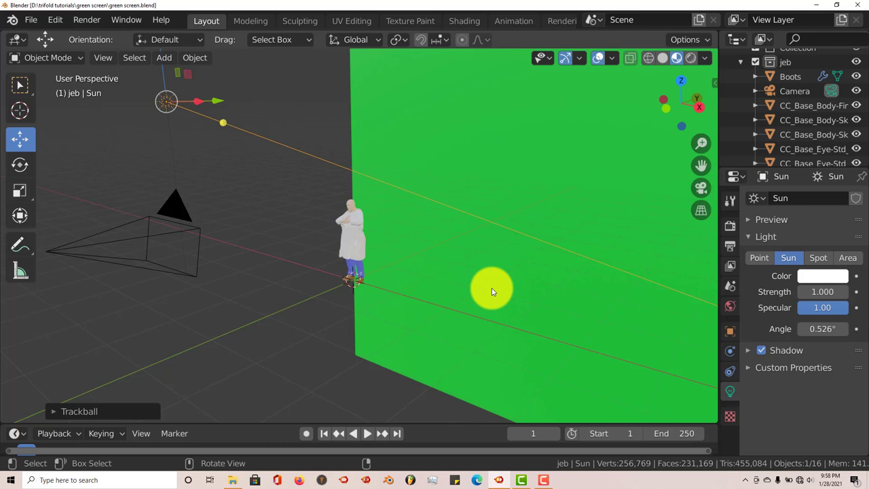
middle_click_drag(492, 287, 488, 289)
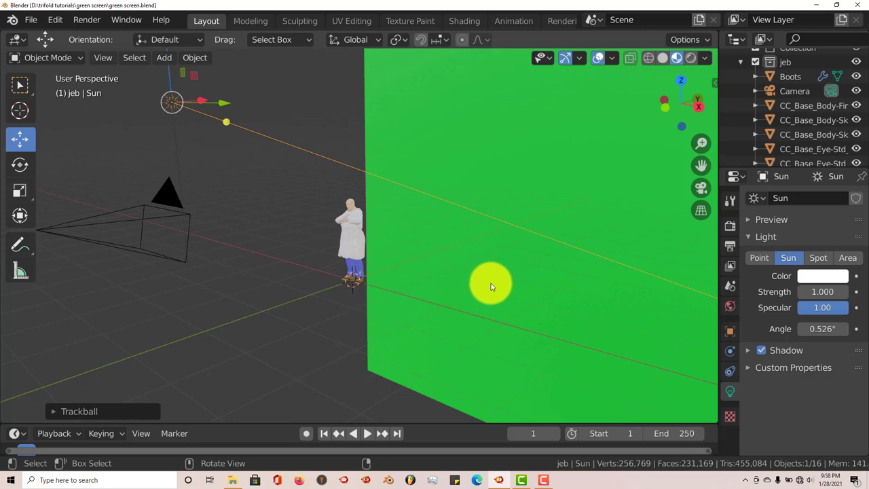
middle_click_drag(487, 289, 437, 301)
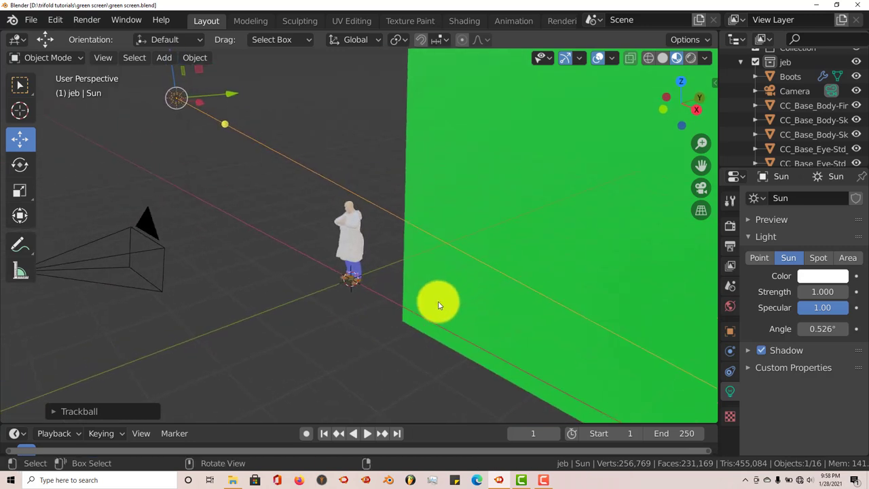
middle_click_drag(400, 273, 388, 281)
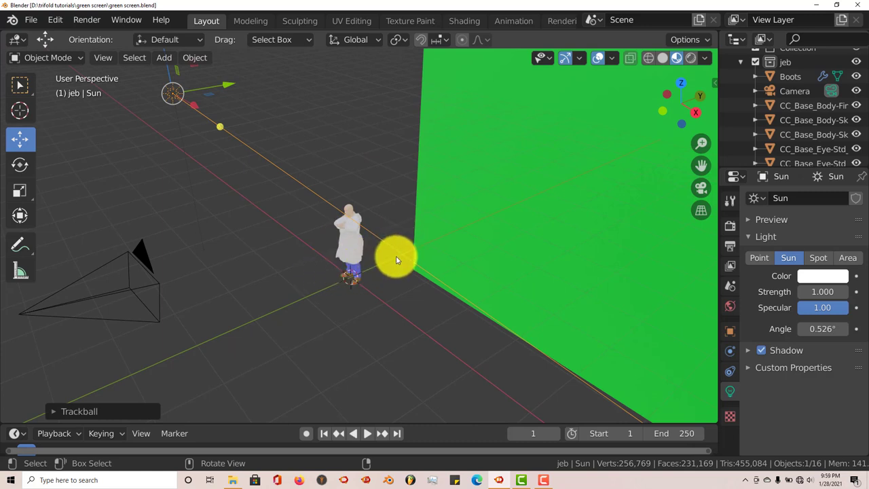
middle_click_drag(529, 213, 511, 231)
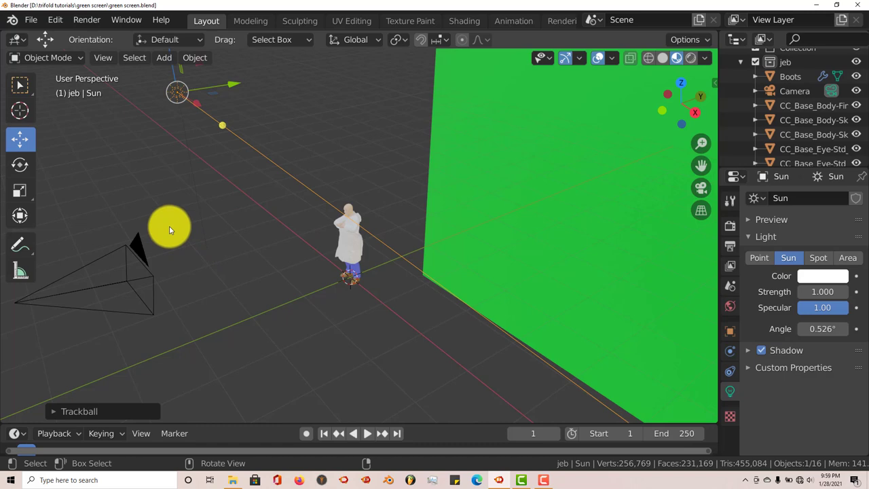
- Review the three confrontation clips and field PNG in the green screen tut folder, then return to Blender
left_click(231, 480)
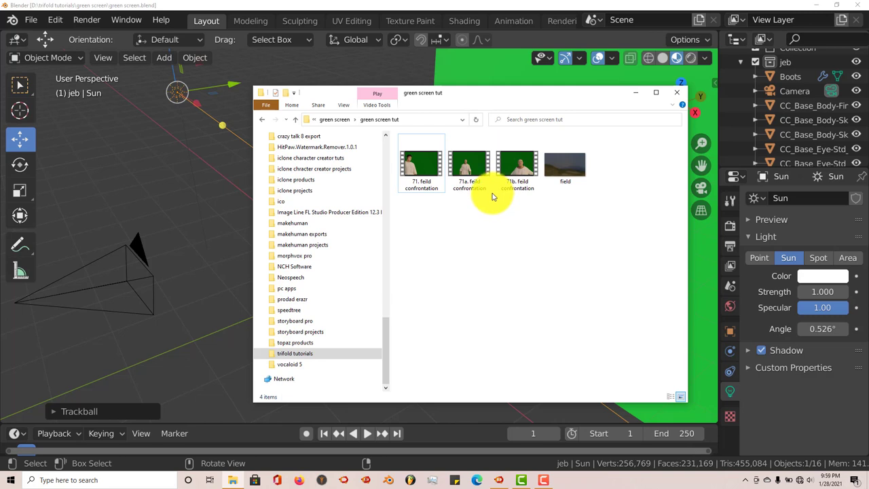
left_click(423, 176)
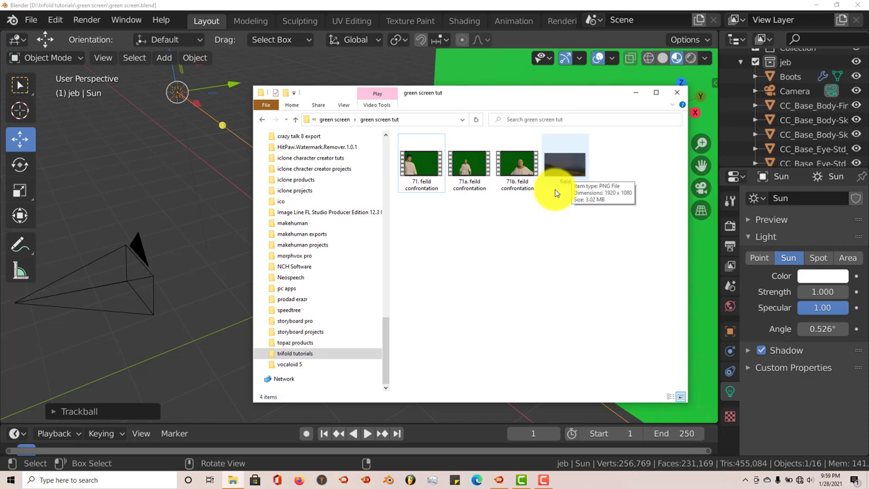
left_click(241, 6)
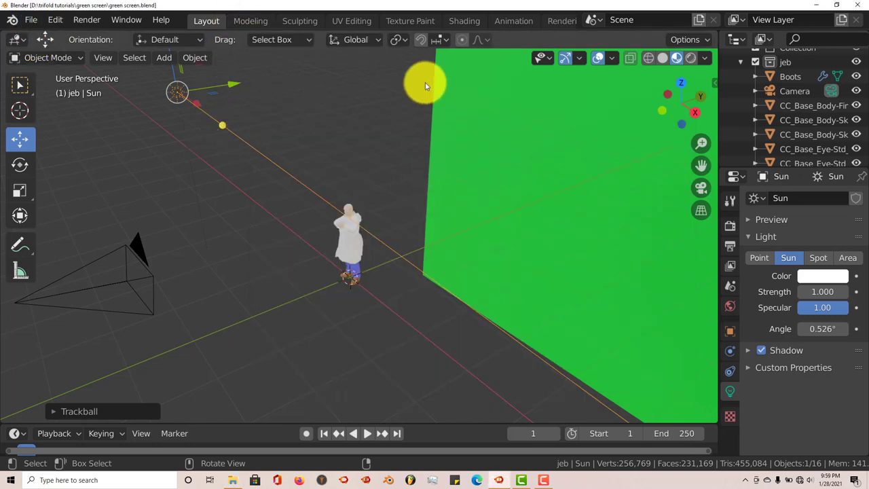
- Start a new General scene from the File menu
left_click(35, 25)
mouse_move(53, 65)
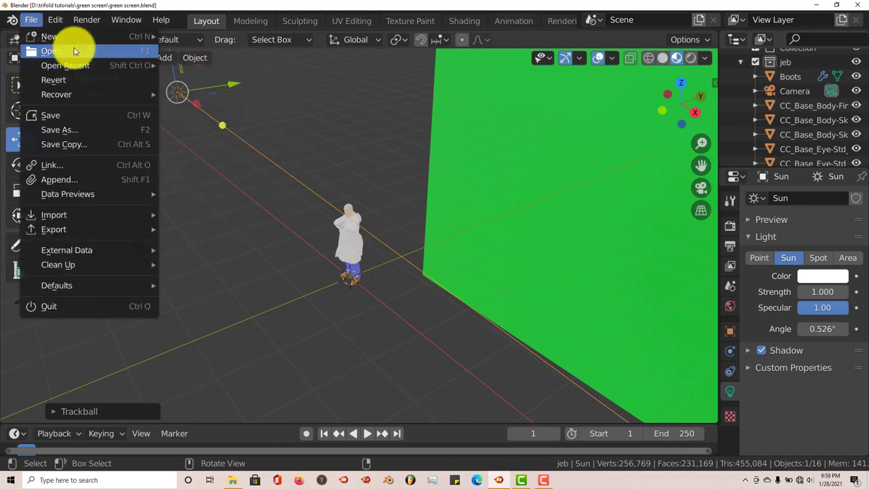
mouse_move(68, 37)
left_click(183, 36)
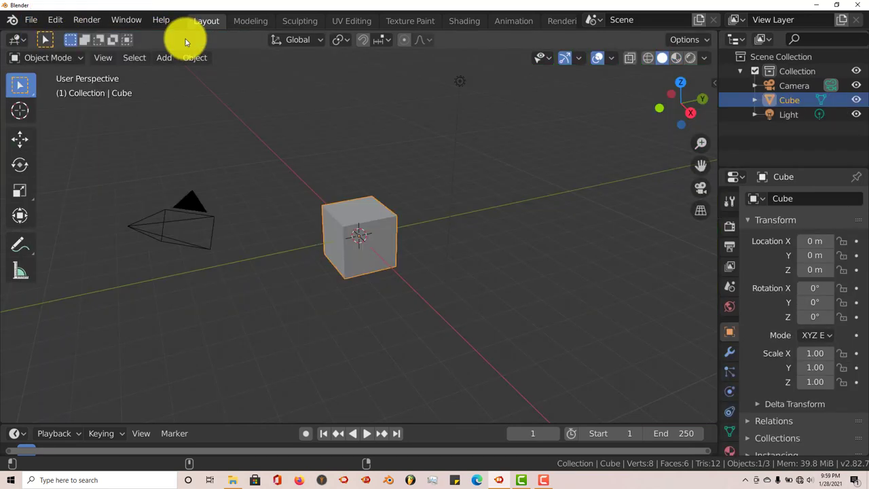
- Turn on Use Nodes in the Compositing workspace
scroll(523, 21, "right", 2)
left_click(523, 22)
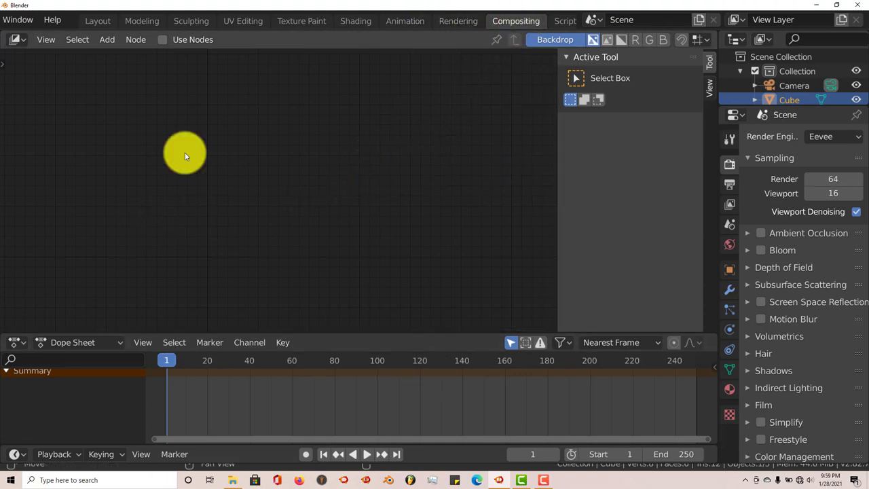
left_click(163, 40)
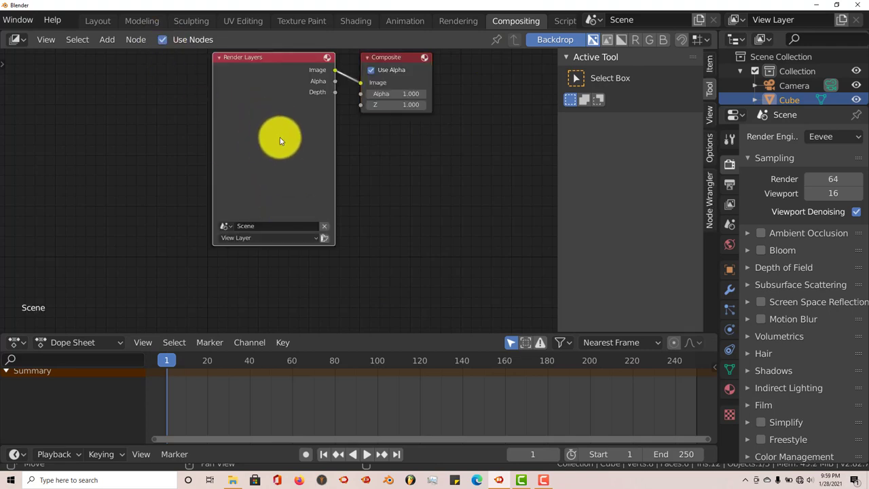
- Convert Render Layers into a Movie Clip node loading '71b. feild confrontation.mp4' from green screen tut
key("shift+s")
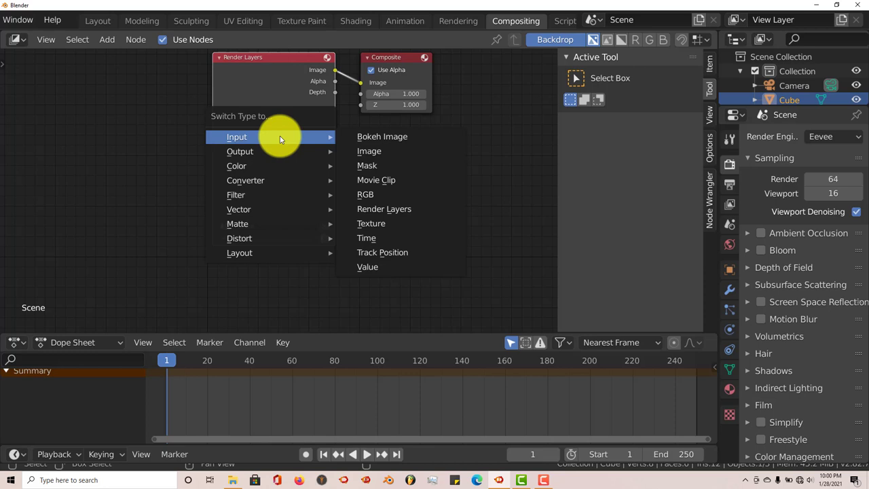
left_click(387, 178)
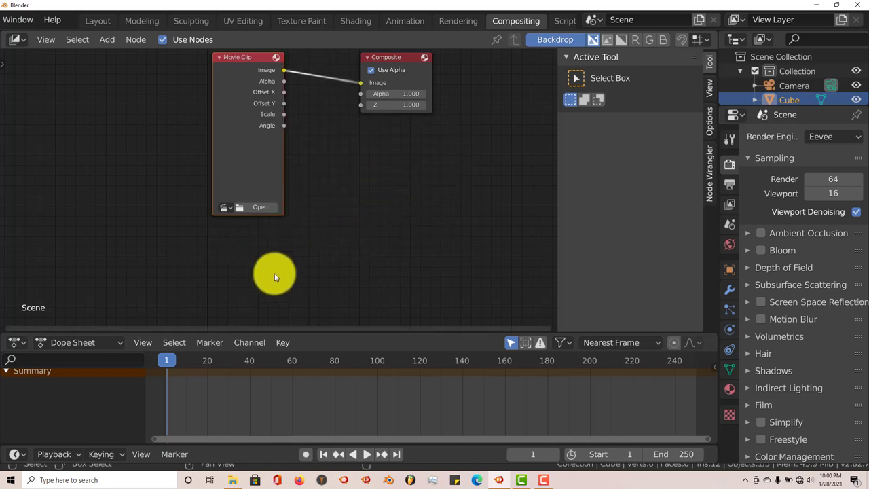
left_click(262, 208)
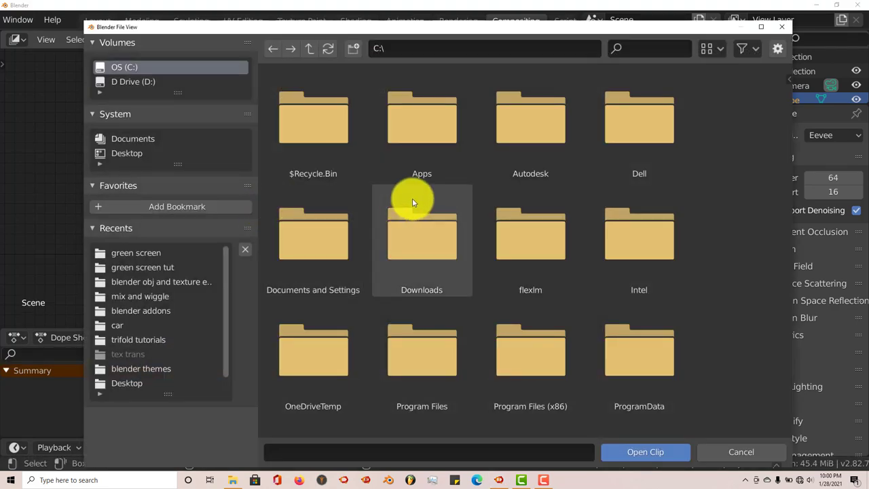
left_click(156, 253)
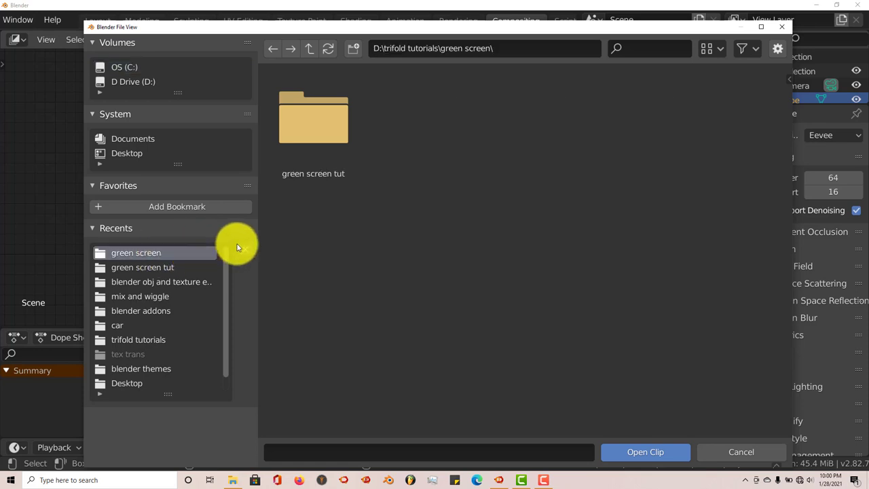
double_click(295, 131)
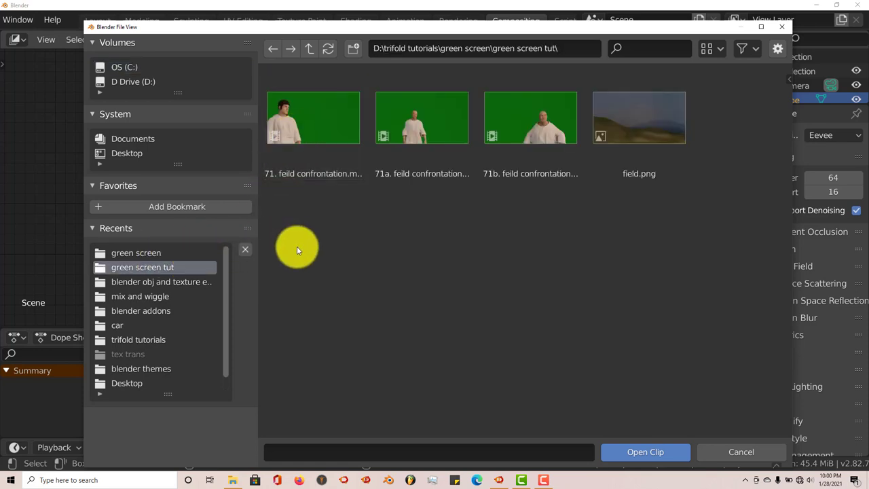
left_click(533, 131)
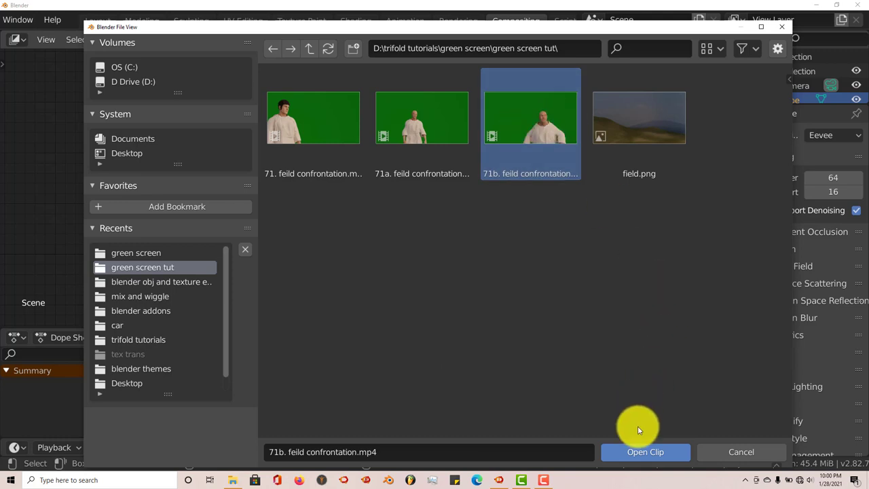
left_click(632, 451)
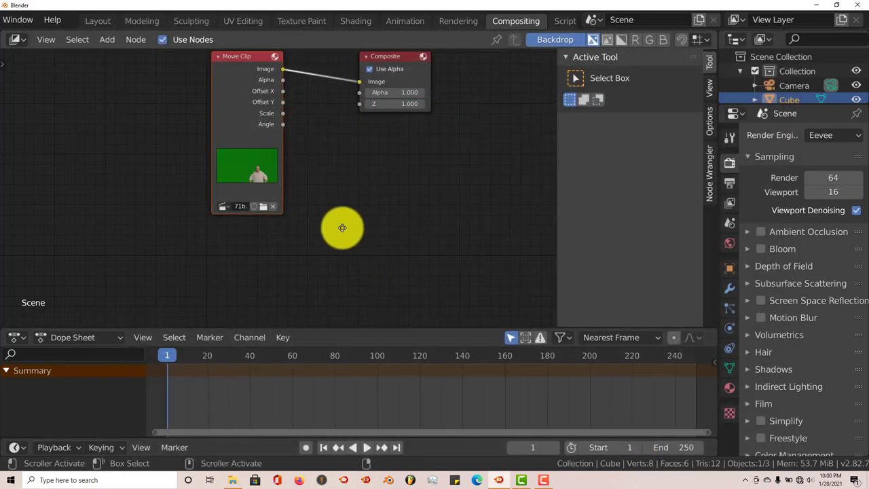
- Add a Viewer node and link the Movie Clip's Image output into it
middle_click_drag(342, 229, 316, 252)
left_click_drag(223, 83, 134, 71)
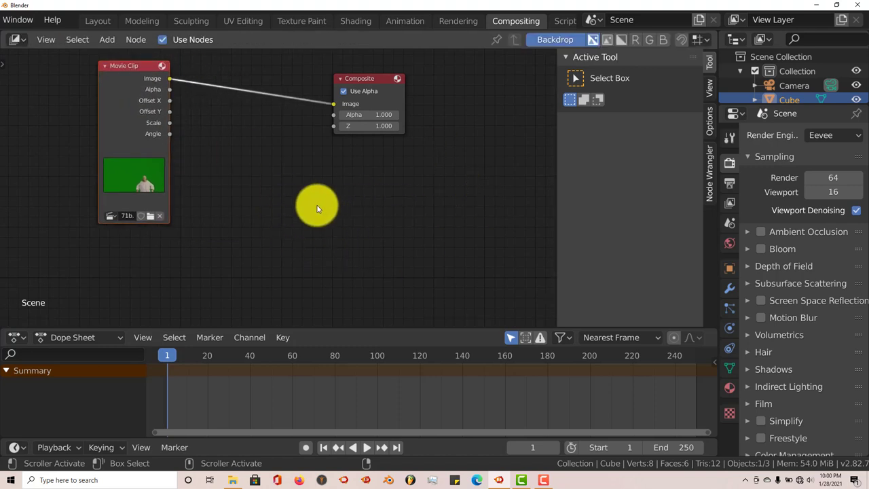
key("shift+a")
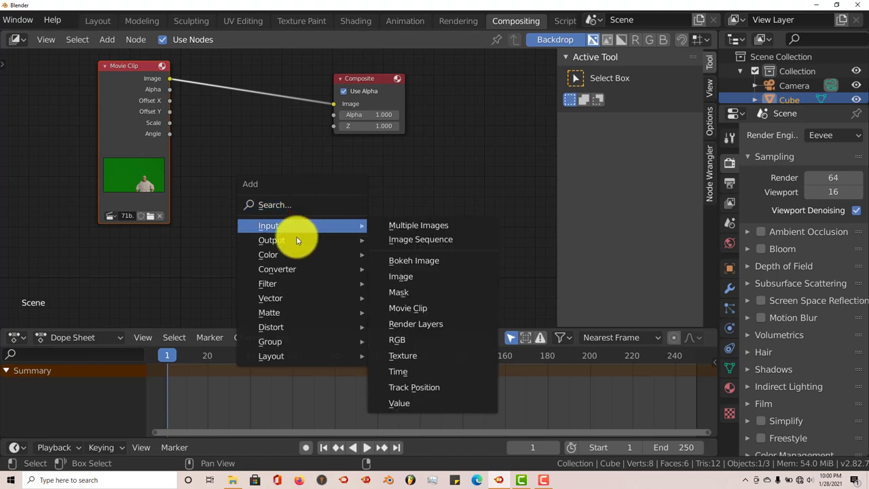
mouse_move(297, 240)
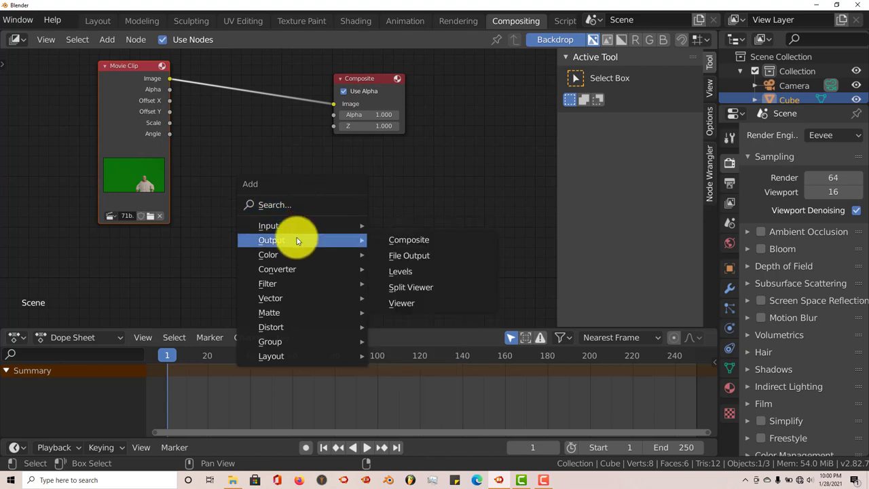
left_click(390, 303)
left_click(394, 159)
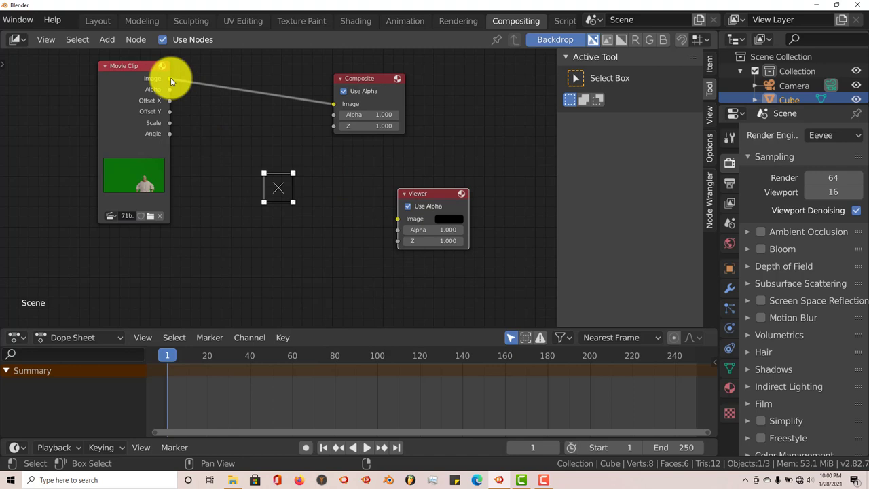
left_click_drag(171, 80, 397, 225)
middle_click_drag(355, 239, 429, 189)
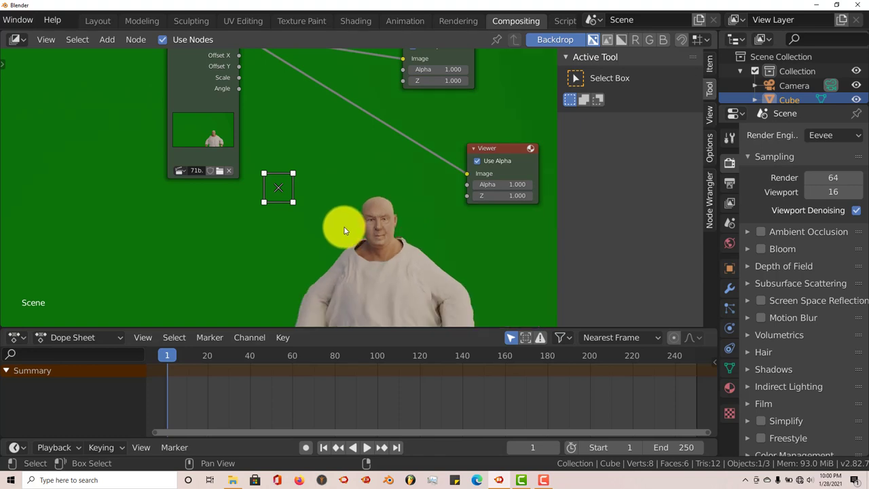
- Resize and centre the backdrop footage with V/Alt+V, and move the Movie Clip node top-left
key("v")
key("v")
key("v")
key("v")
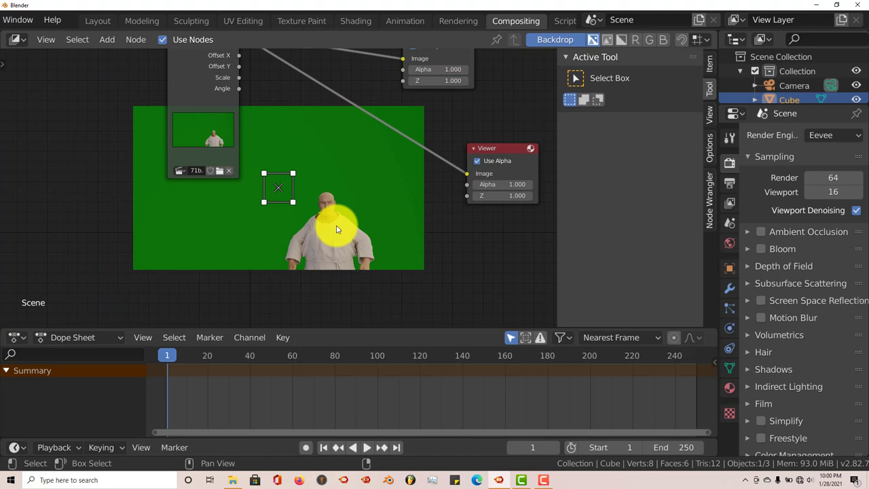
key("alt+v")
key("alt+v")
key("alt+v")
key("alt+v")
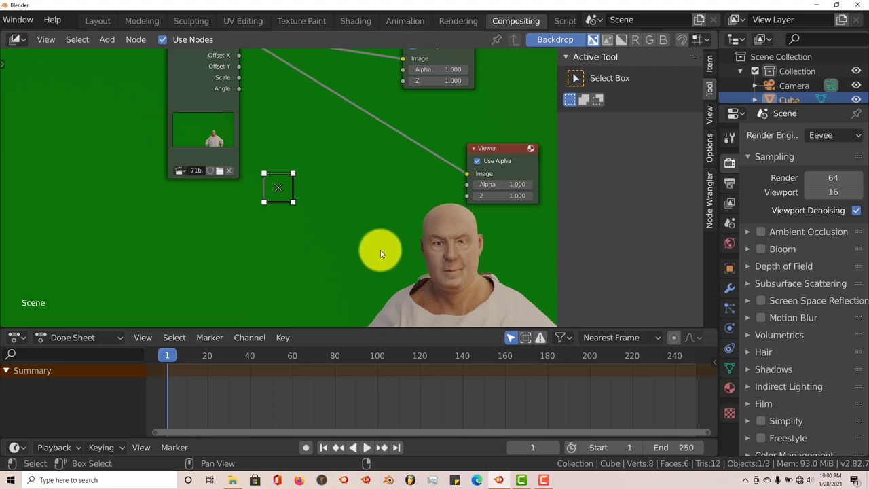
middle_click_drag(388, 253, 279, 182, "alt")
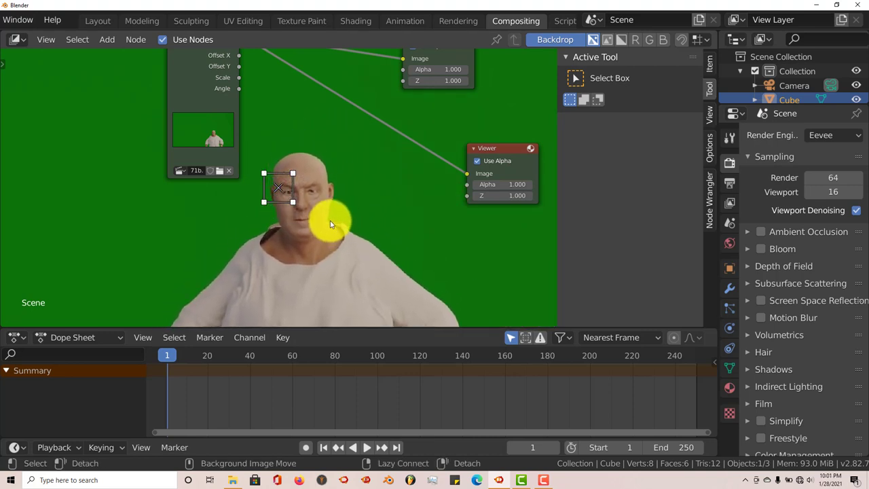
middle_click_drag(322, 159, 274, 176)
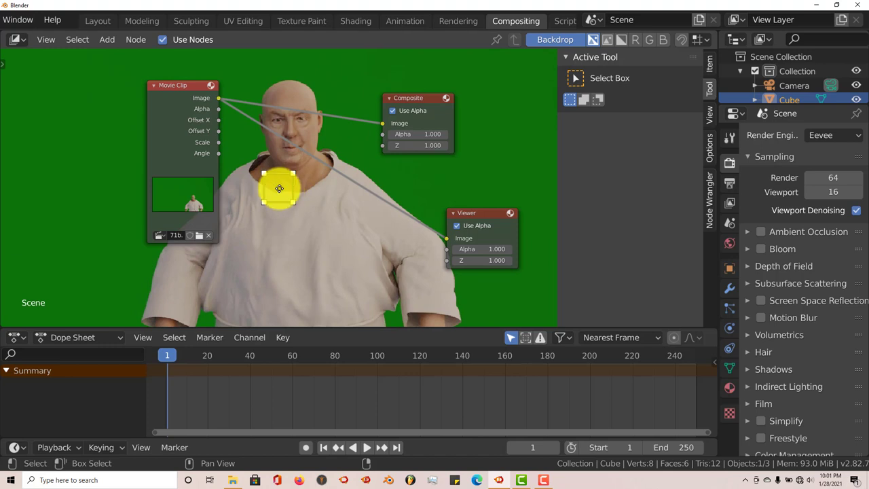
left_click_drag(291, 184, 306, 188)
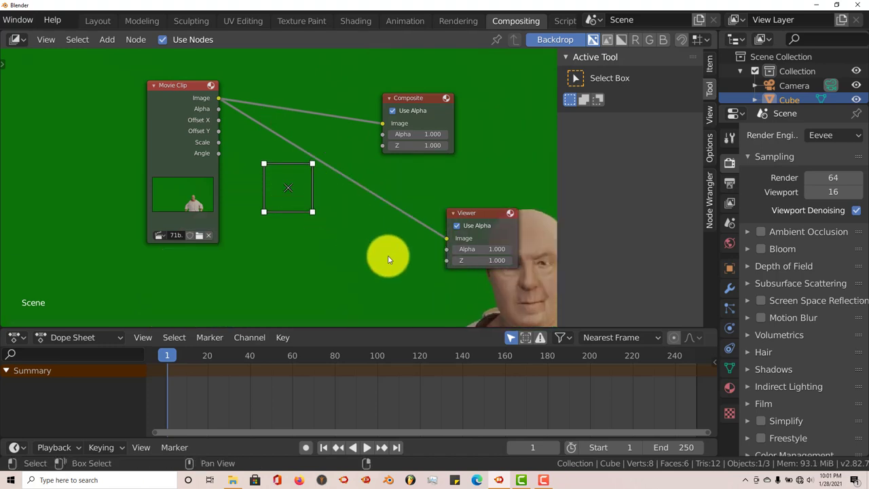
middle_click_drag(389, 261, 339, 181, "alt")
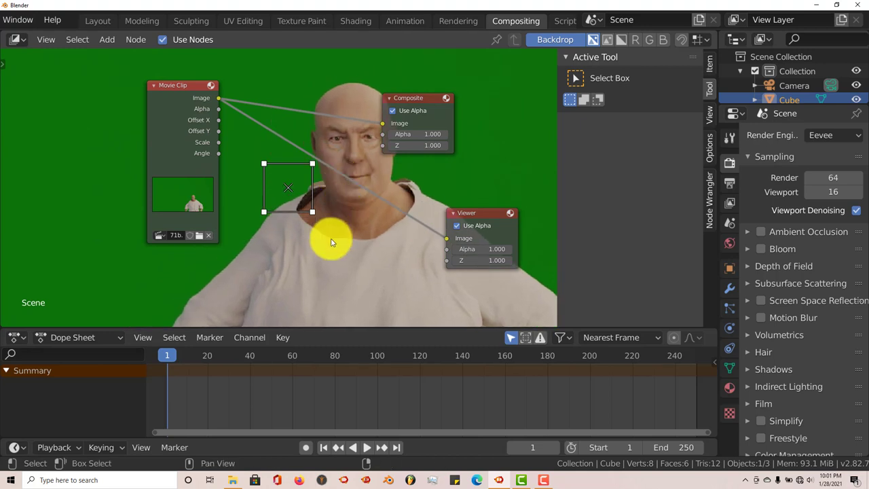
left_click_drag(167, 88, 70, 73)
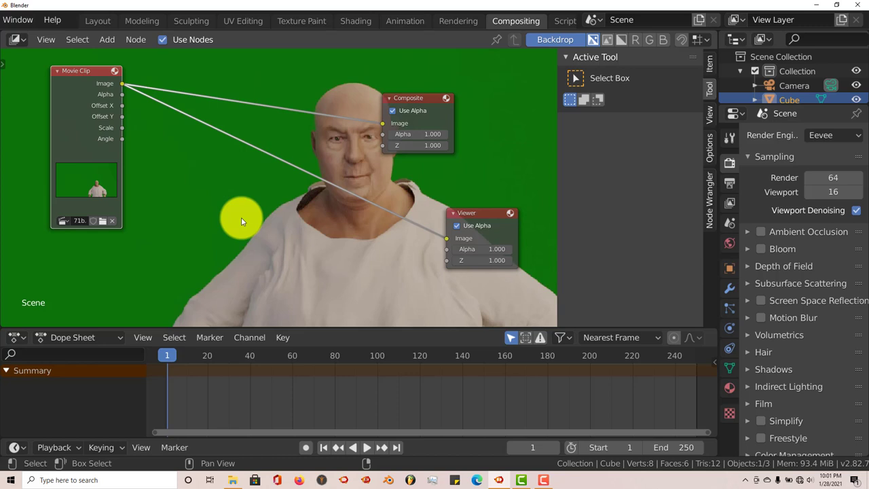
- Add a Keying node from the Matte category for the Movie Clip–Viewer link
key("shift+a")
mouse_move(236, 217)
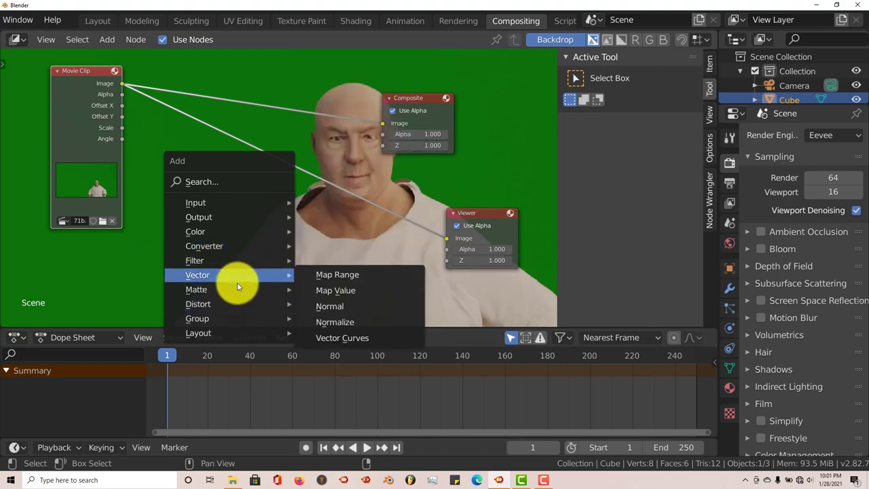
mouse_move(236, 290)
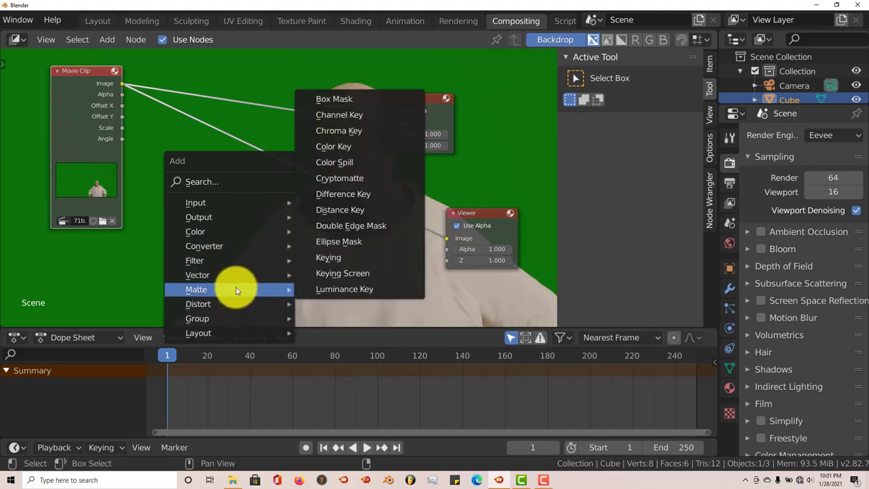
left_click(332, 258)
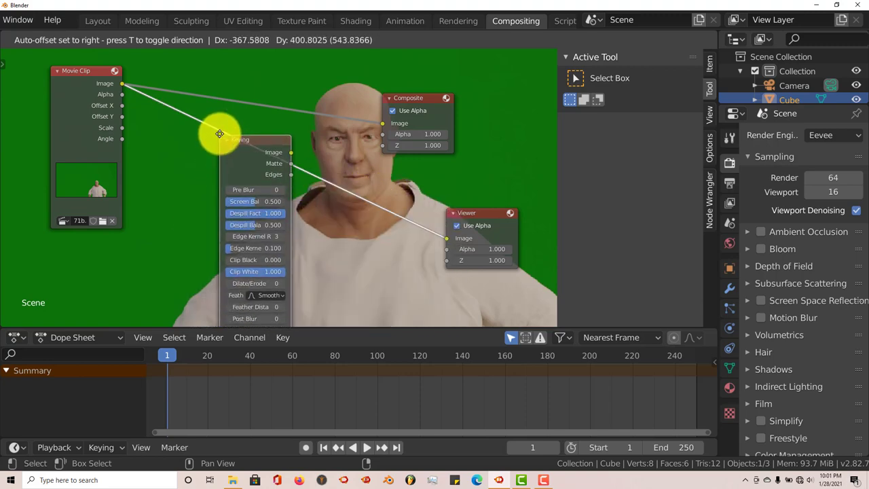
left_click(249, 137)
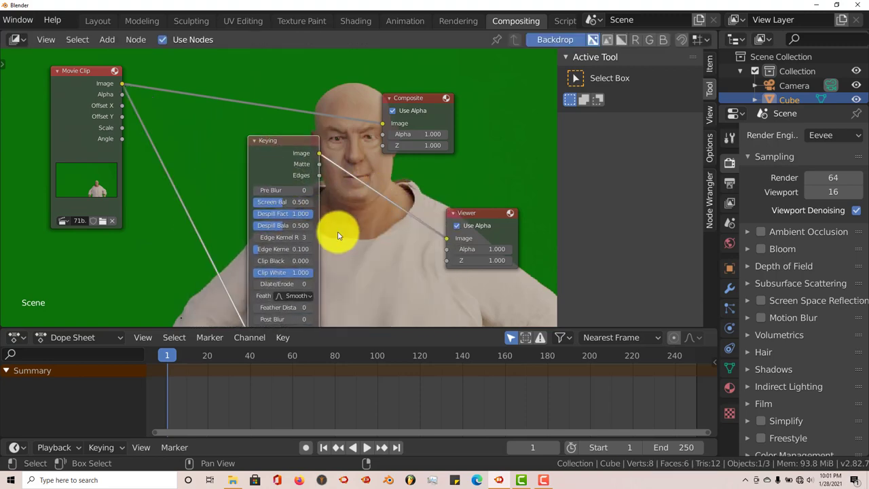
middle_click_drag(384, 266, 307, 193)
middle_click_drag(297, 224, 285, 177)
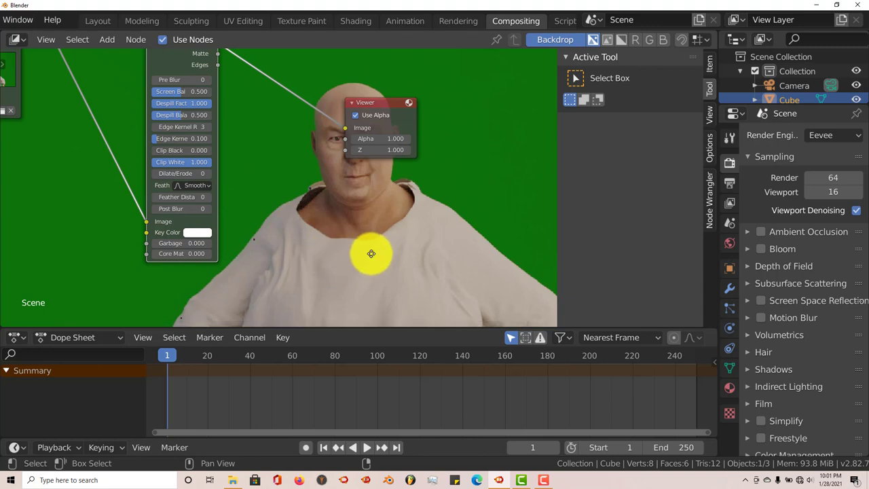
middle_click_drag(369, 252, 401, 226)
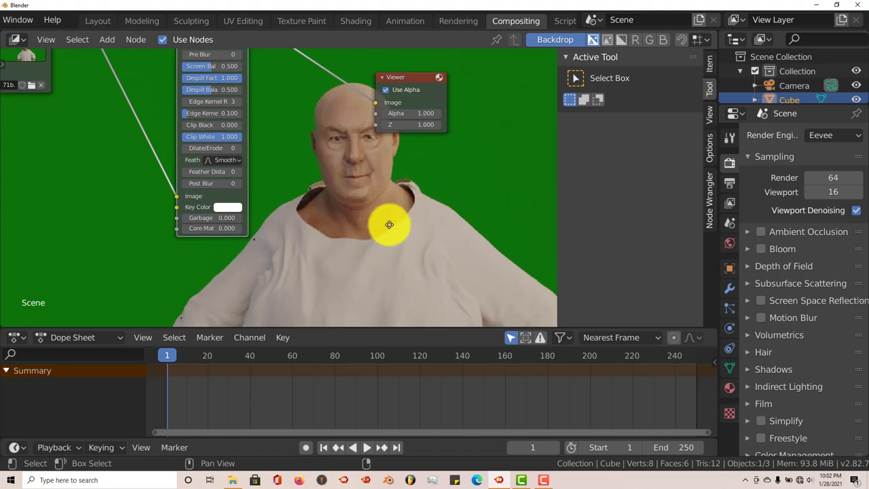
middle_click_drag(387, 225, 386, 229)
middle_click_drag(417, 202, 395, 202)
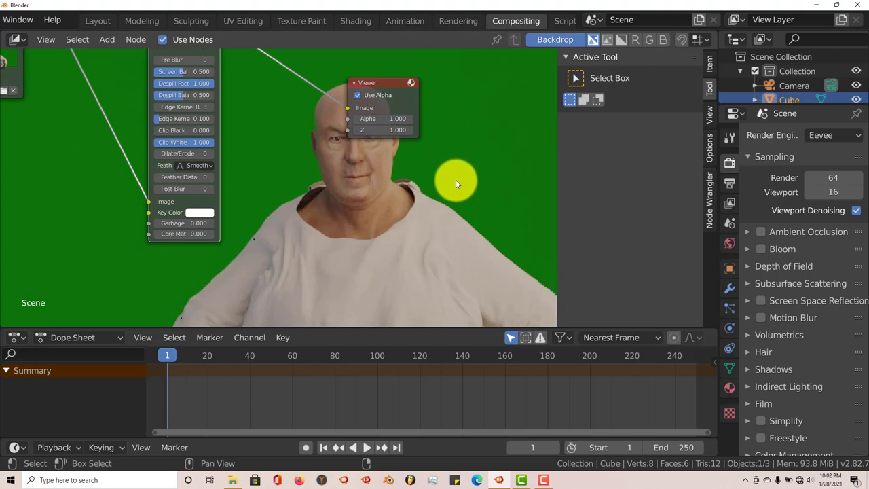
- Set the Keying node's Key Color by eyedropping the green background
left_click(197, 215)
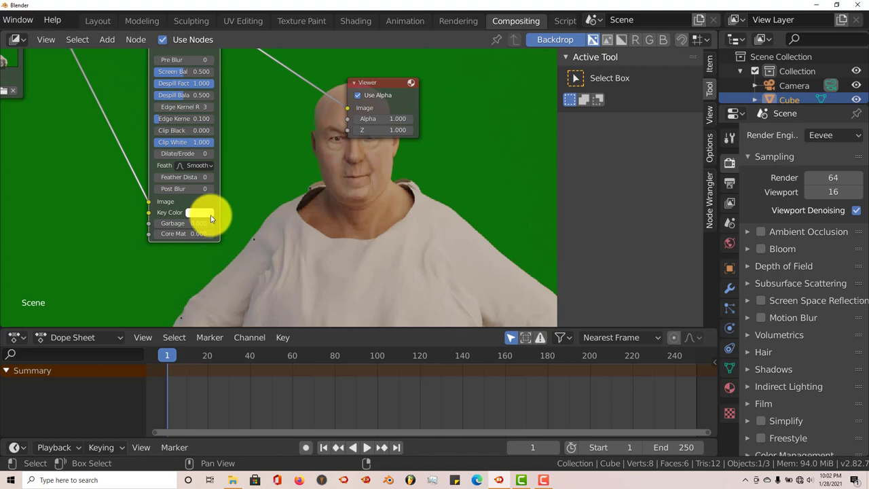
left_click(200, 213)
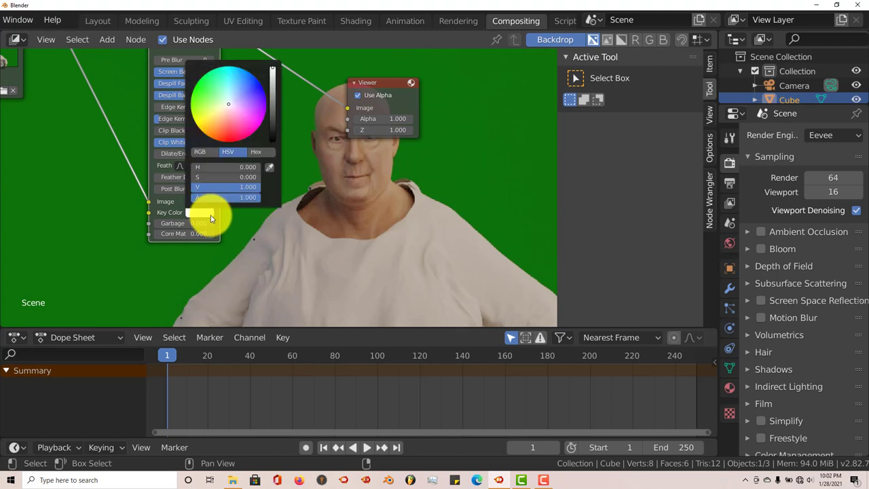
left_click(268, 169)
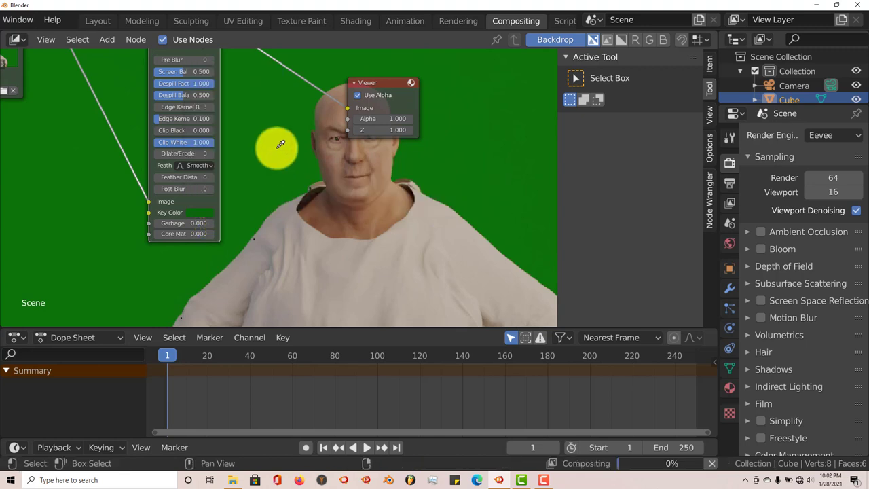
left_click(277, 148)
- Make the node editor area taller and recentre the nodes and backdrop
scroll(295, 198, "down", 1)
middle_click_drag(355, 219, 268, 225)
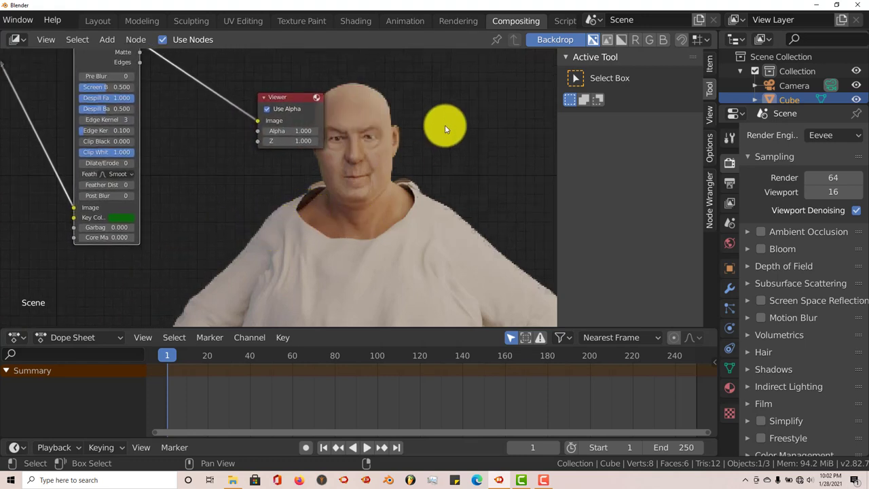
key("v")
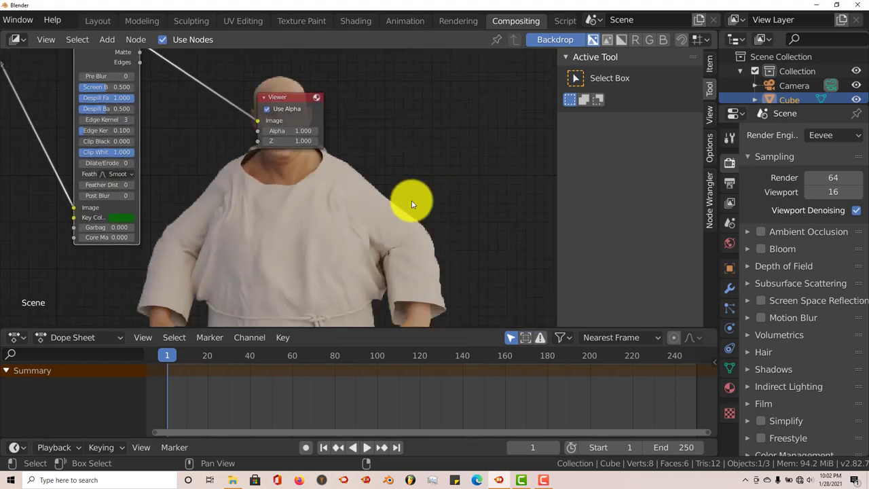
middle_click_drag(413, 200, 417, 301, "alt")
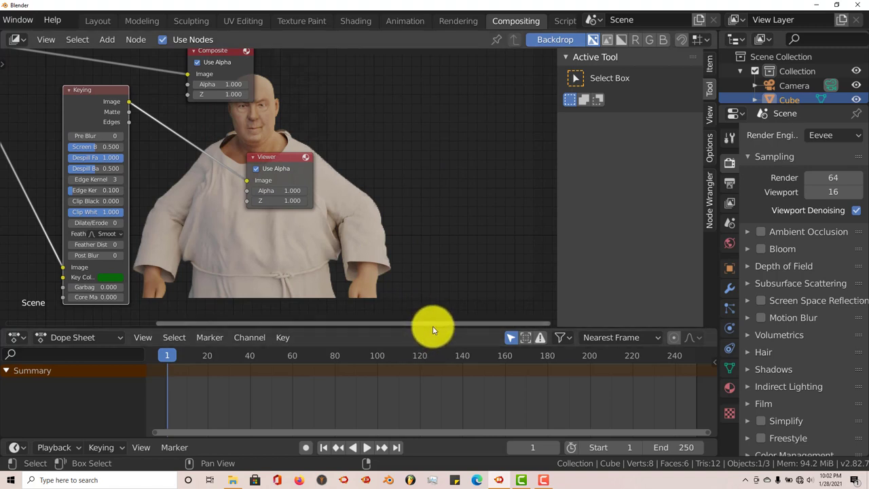
left_click_drag(433, 327, 420, 372)
middle_click_drag(330, 300, 349, 271)
- Raise the Keying node's Feather Distance to 5 and reframe the backdrop on the man
key("alt+v")
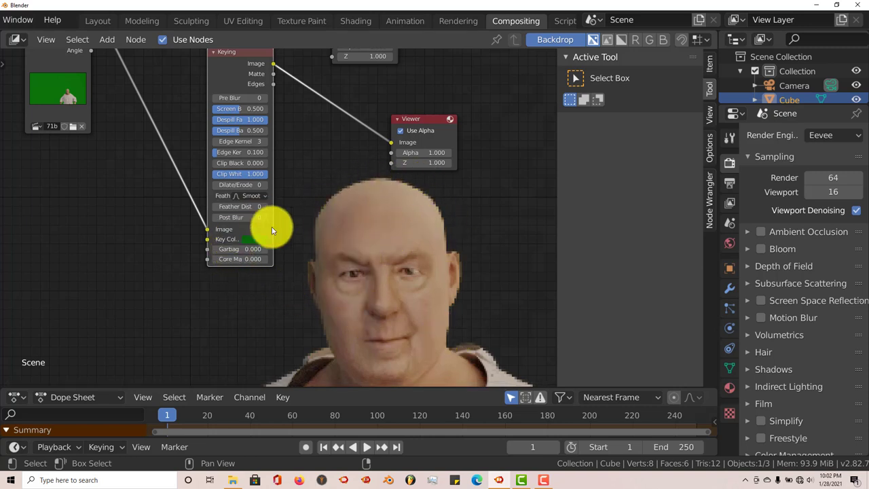
left_click(263, 207)
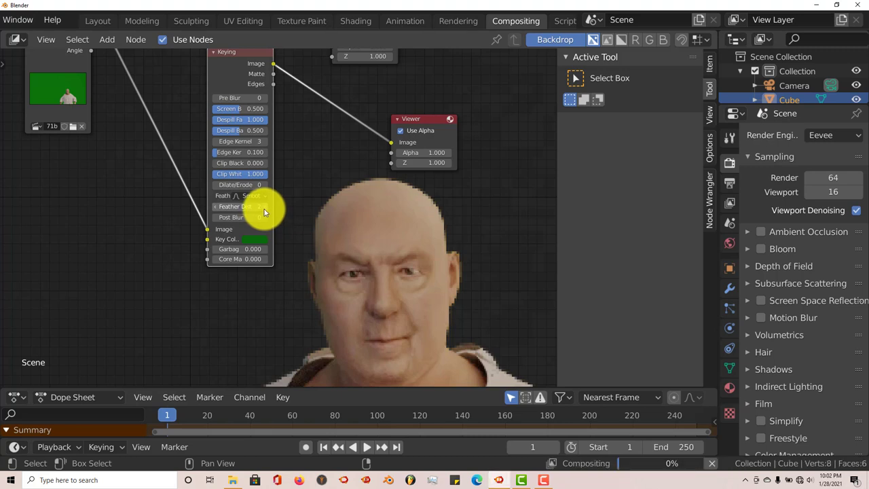
left_click(263, 207)
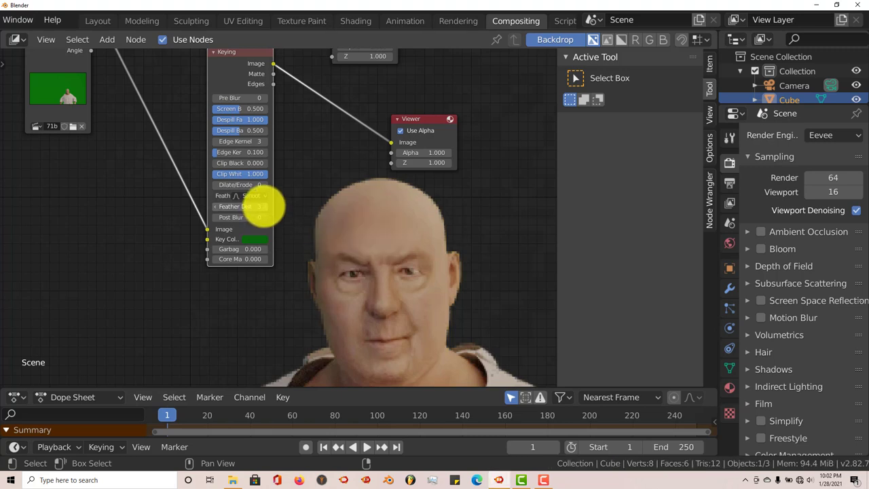
left_click(263, 207)
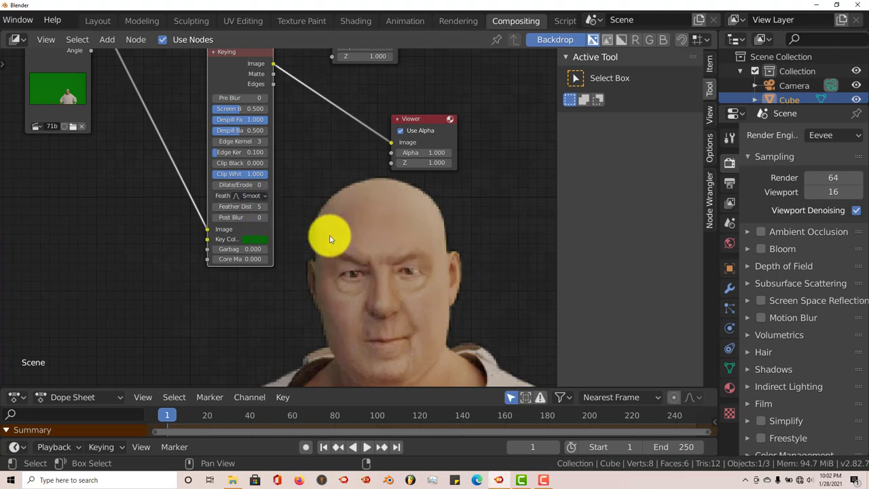
middle_click_drag(360, 231, 327, 264, "alt")
middle_click_drag(228, 297, 245, 331)
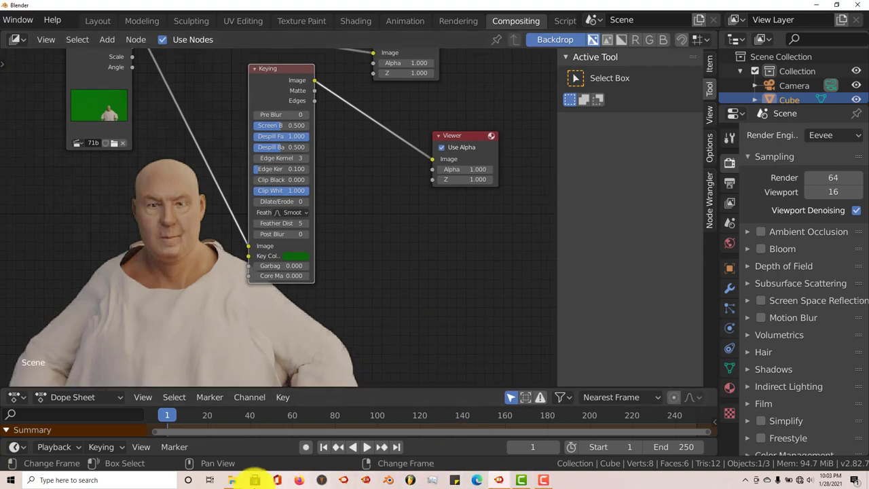
- Check the green screen tut folder's three clips and field image, then minimize File Explorer
left_click(233, 480)
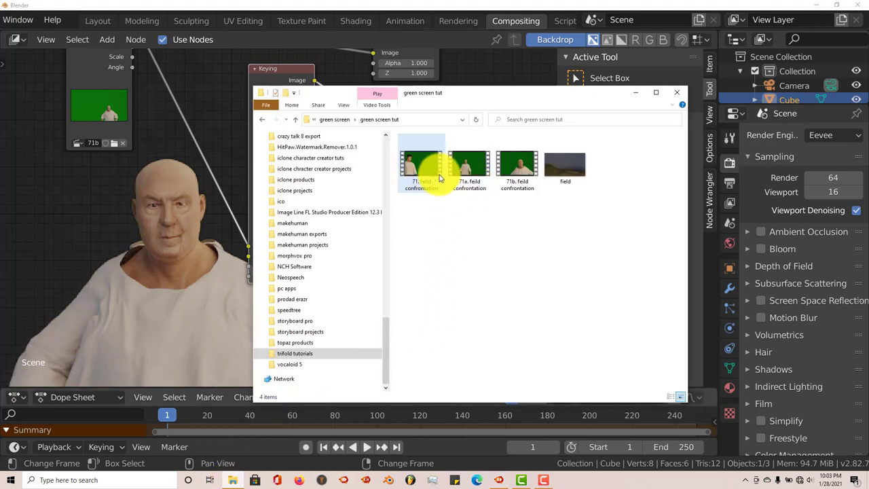
left_click(636, 92)
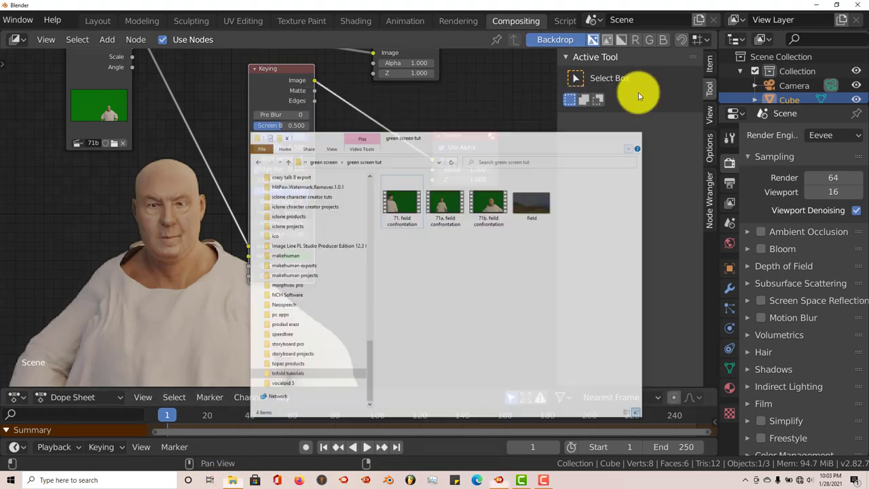
middle_click_drag(347, 221, 376, 256)
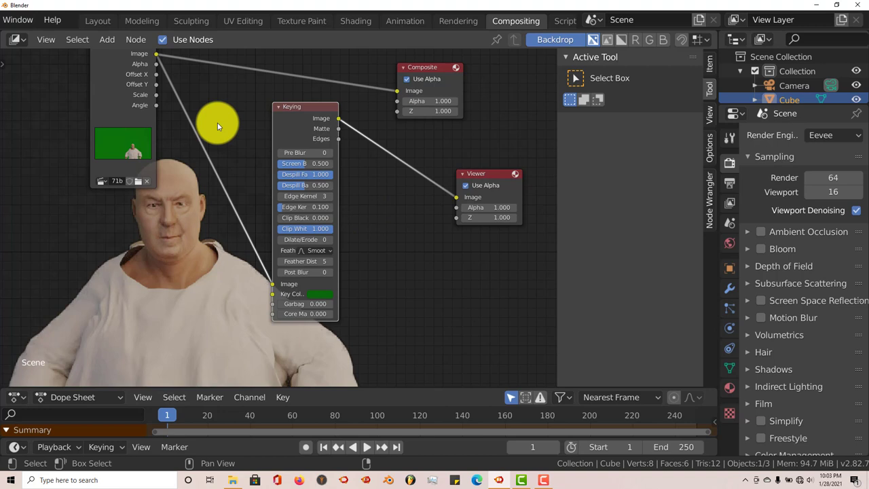
- Move the Keying node up-left and link its Image output to the Composite node's Image input
middle_click_drag(366, 220, 360, 235)
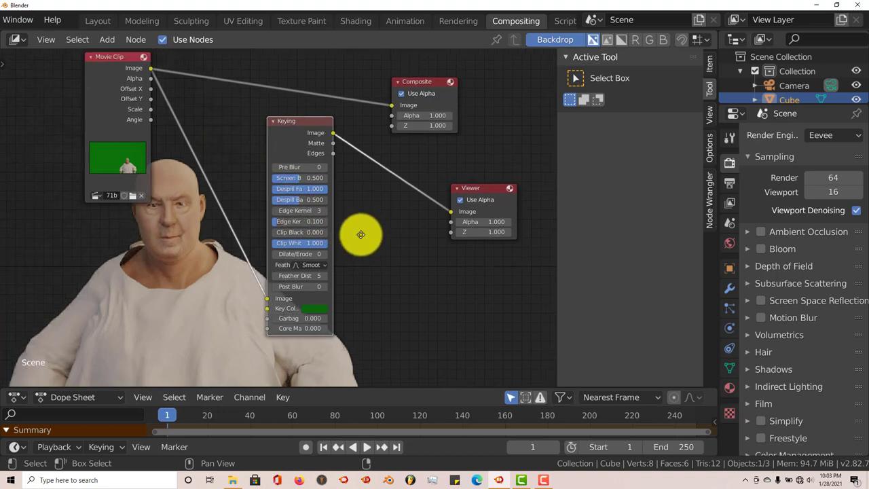
left_click_drag(278, 122, 207, 108)
left_click_drag(262, 122, 392, 107)
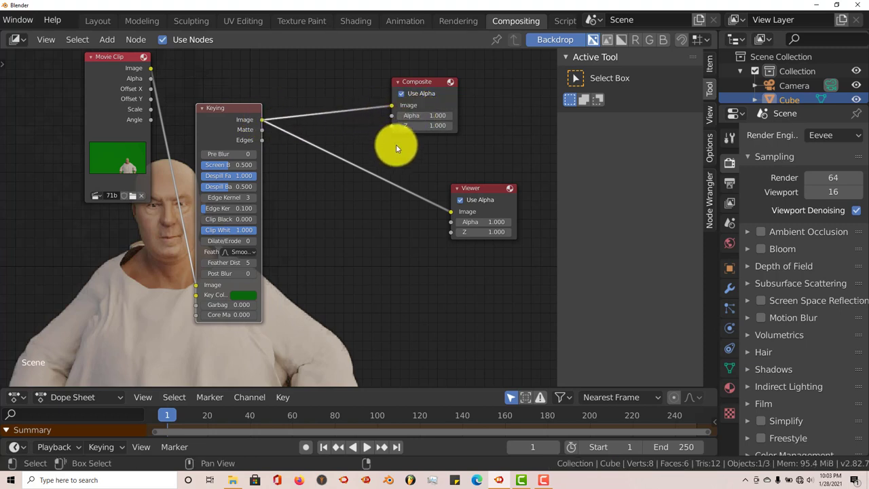
key("Home")
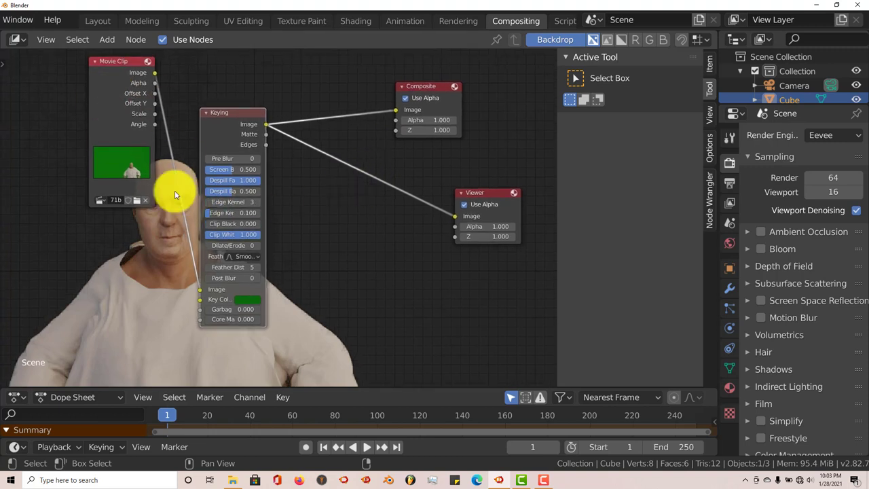
- Collapse the Movie Clip and Keying nodes and set Keying beside Movie Clip
left_click(95, 62)
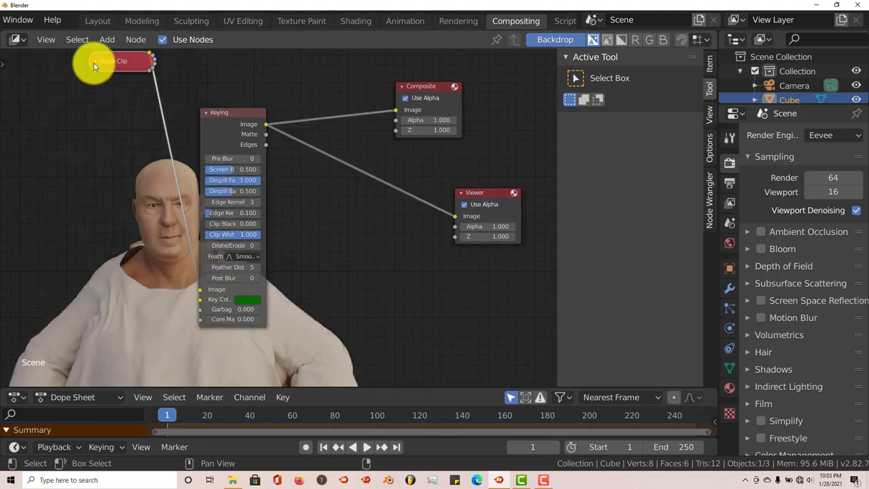
left_click(207, 114)
left_click_drag(229, 117, 196, 78)
middle_click_drag(188, 132, 194, 156)
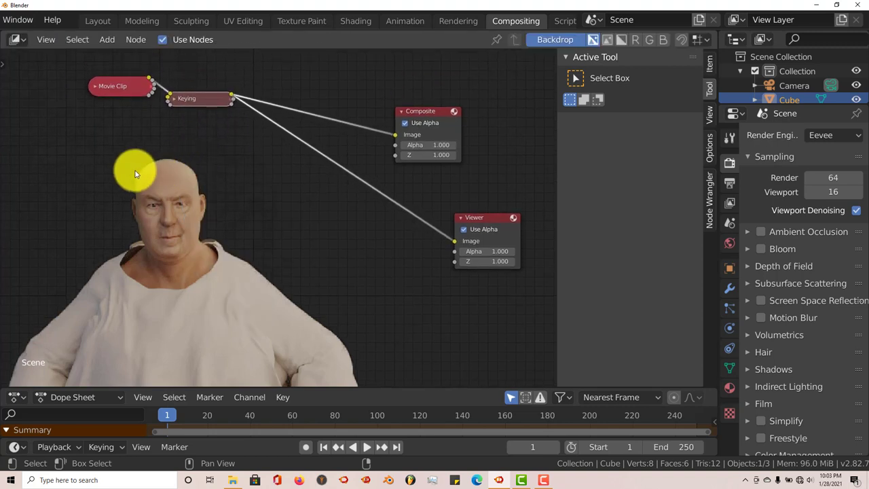
- Duplicate the Movie Clip and Keying pair and place the copy below the originals
key("b")
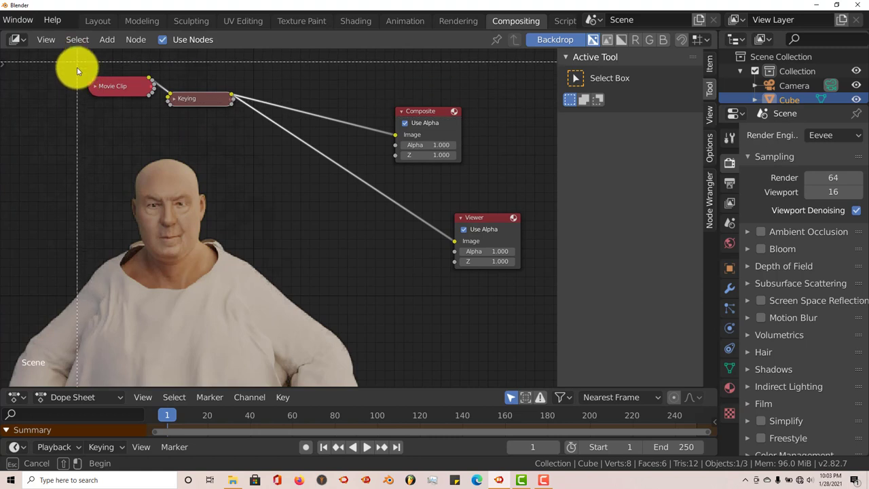
left_click_drag(77, 62, 221, 129)
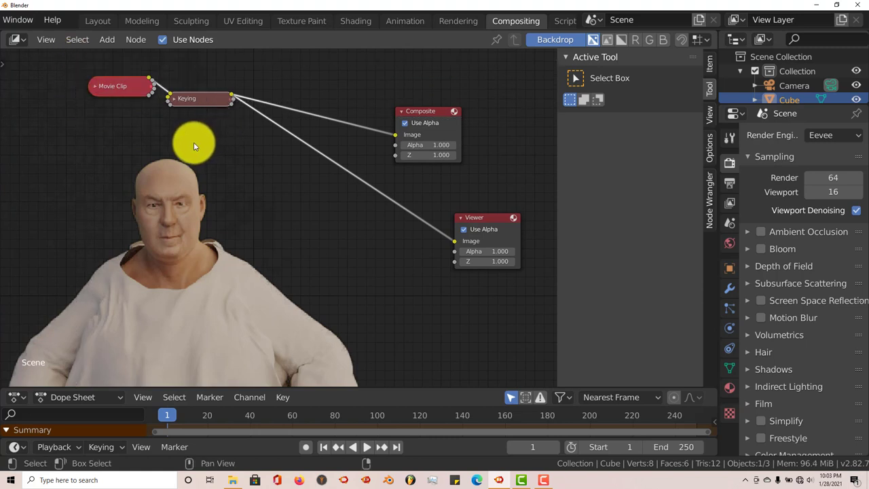
key("shift+d")
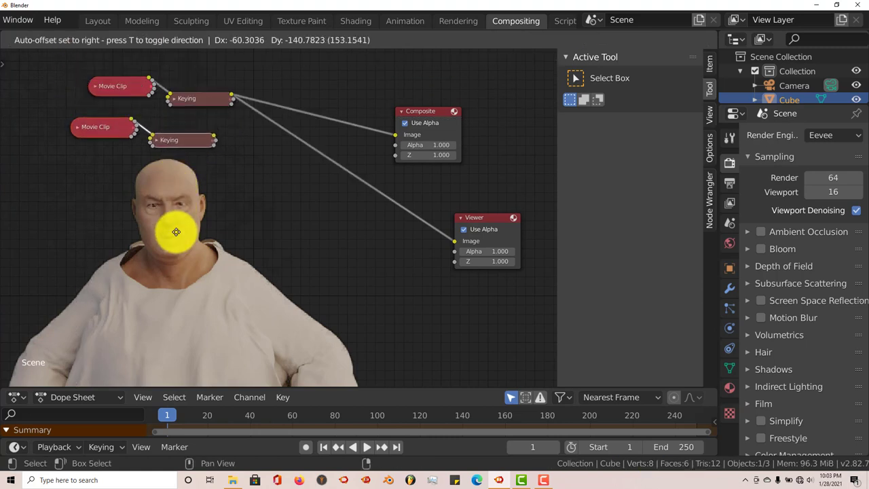
left_click(180, 250)
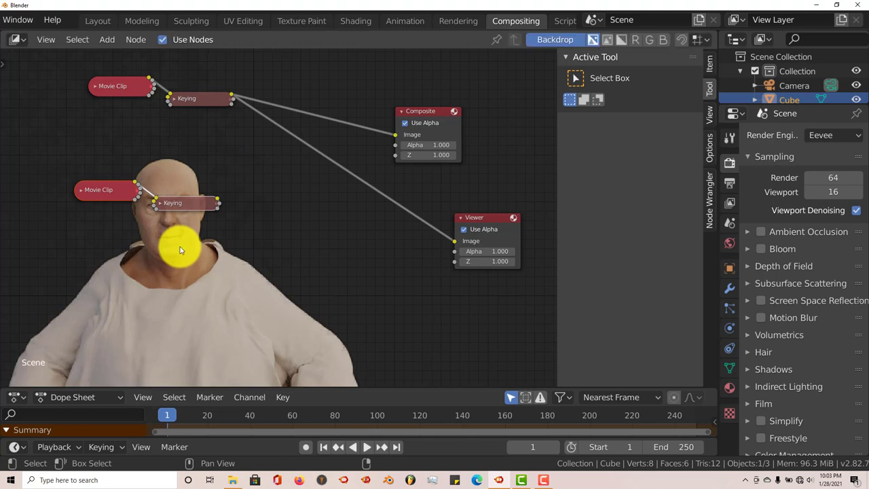
- Replace the copied node's clip with 71a. feild confrontation.mp4 from the green screen tut folder
left_click(81, 192)
middle_click_drag(188, 265, 206, 237)
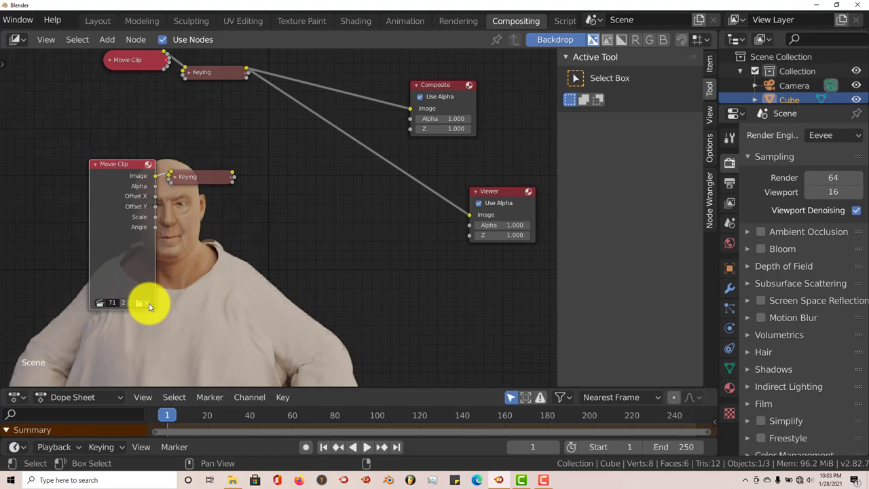
left_click(149, 305)
left_click(140, 304)
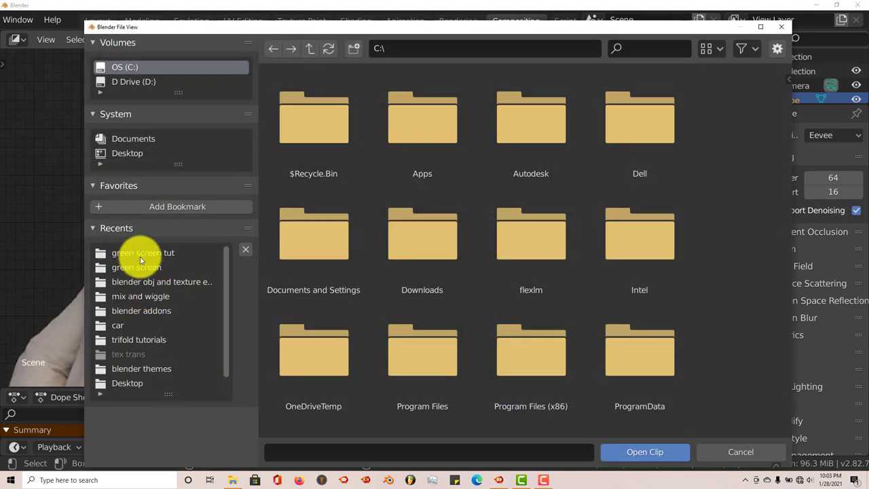
left_click(141, 254)
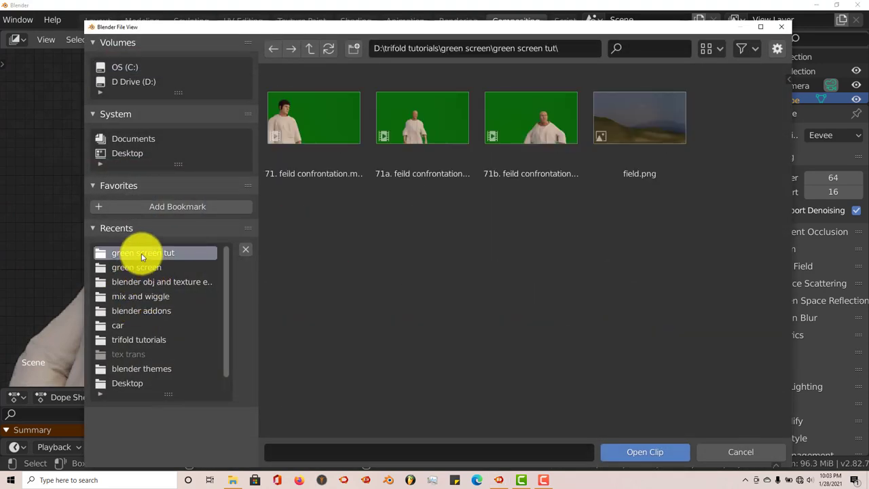
left_click(410, 132)
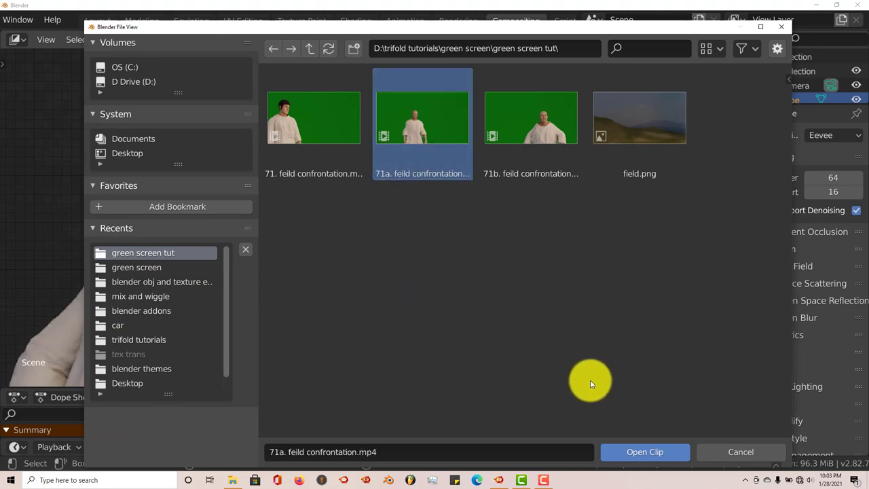
left_click(635, 451)
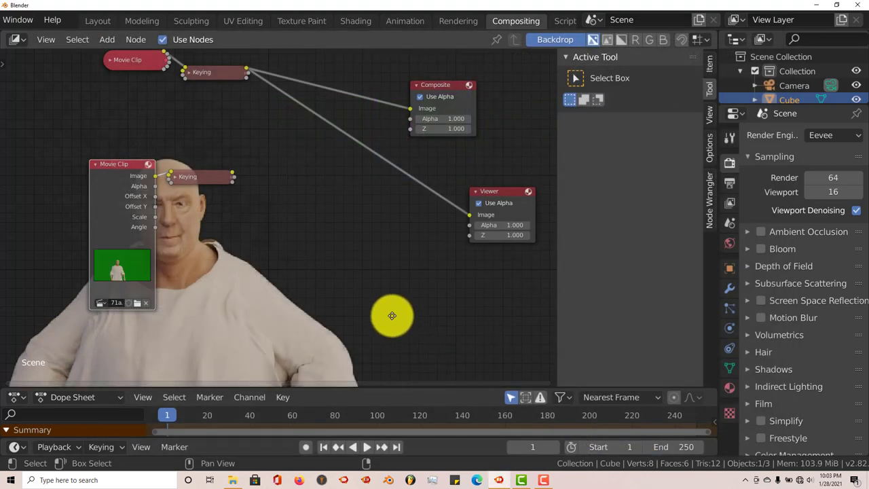
- Link the second Keying node's Image output to the Viewer's Image input
middle_click_drag(391, 314, 368, 306)
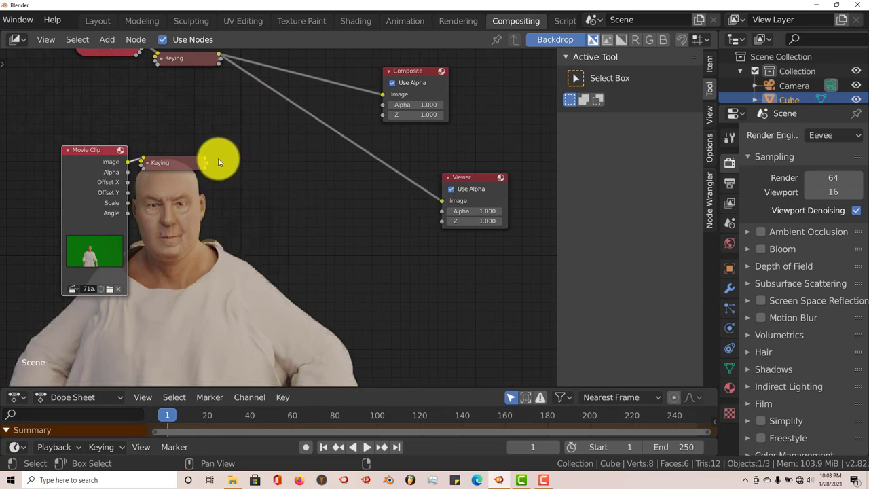
left_click_drag(206, 161, 234, 164)
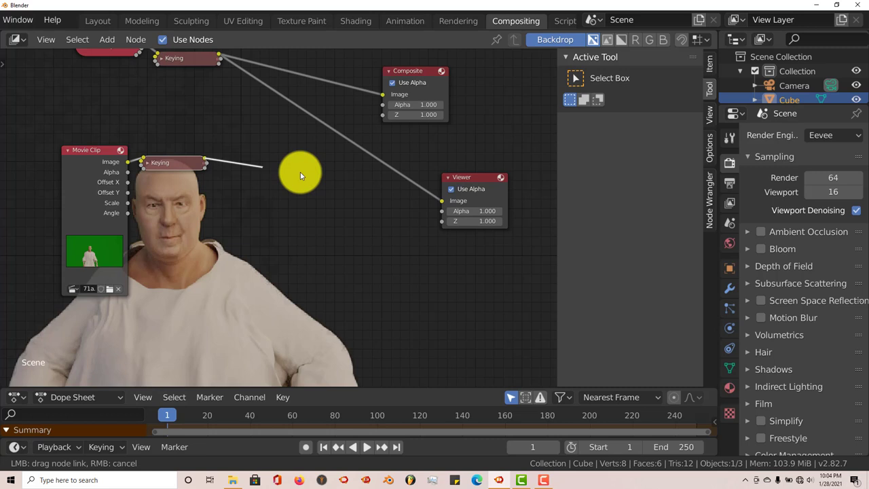
left_click_drag(300, 174, 442, 202)
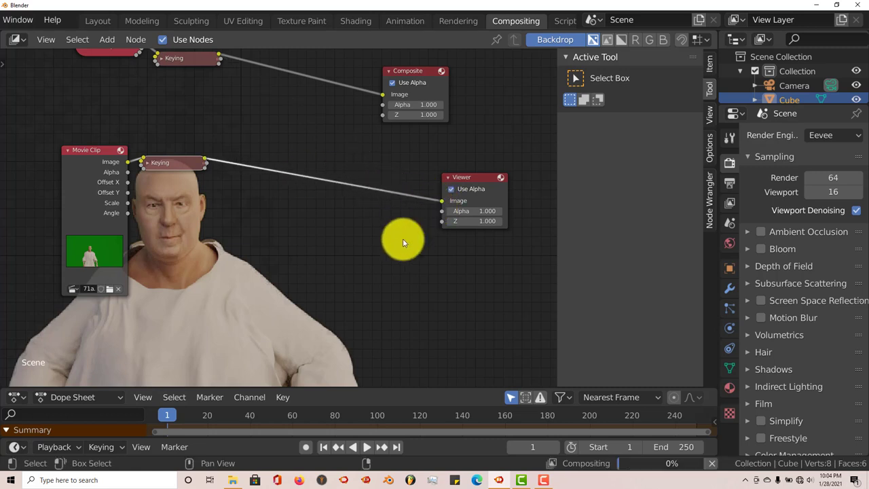
middle_click_drag(355, 272, 404, 256)
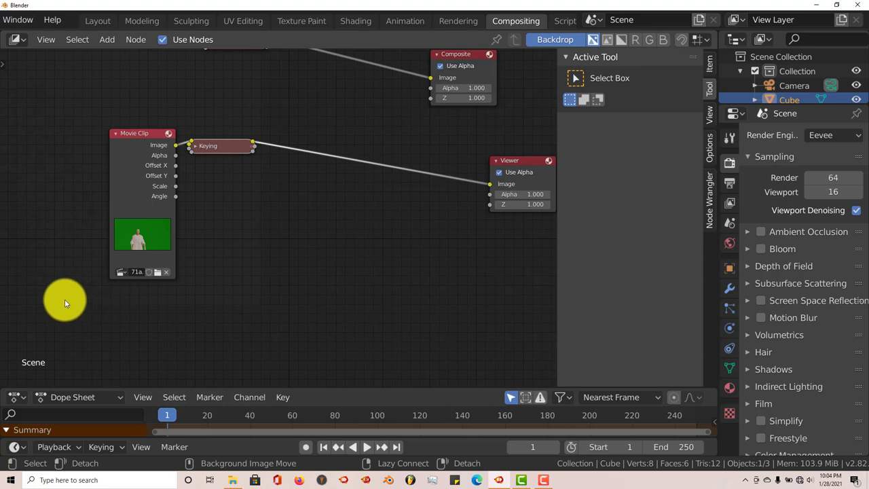
- Move the backdrop so the keyed 71a figure sits centred in the editor
middle_click_drag(64, 303, 393, 328, "alt")
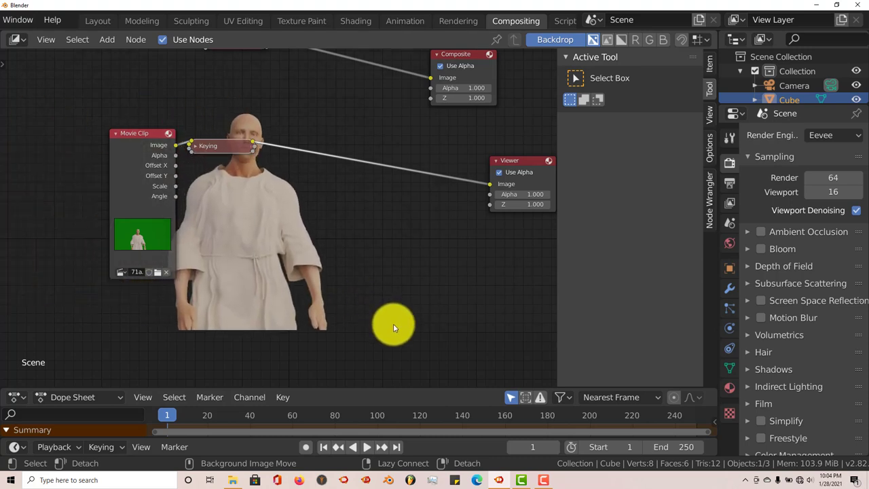
middle_click_drag(301, 271, 326, 294, "alt")
middle_click_drag(320, 265, 330, 287, "alt")
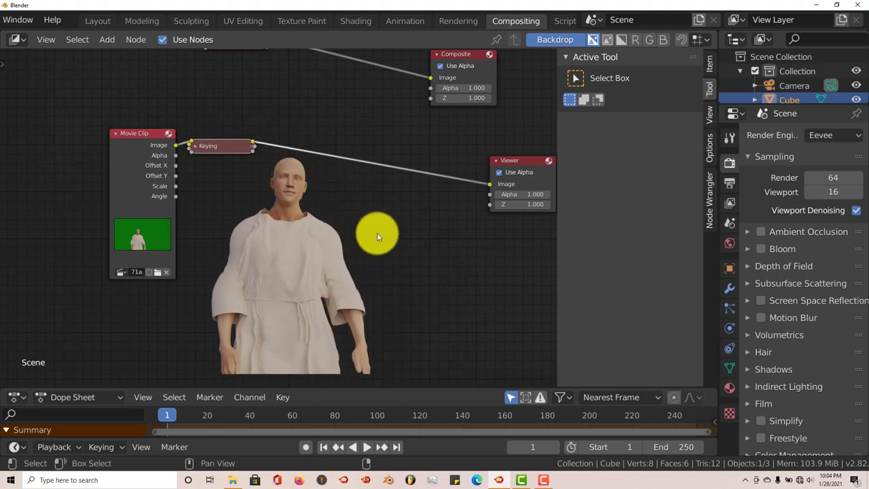
middle_click_drag(320, 217, 287, 249)
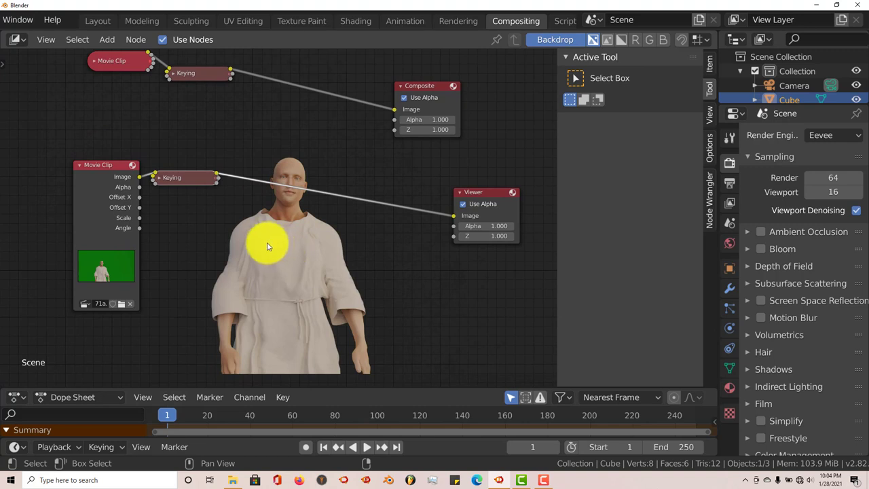
- Add an Alpha Over node between the lower Keying and Viewer, and link the upper keyed clip into it
key("shift+a")
mouse_move(258, 241)
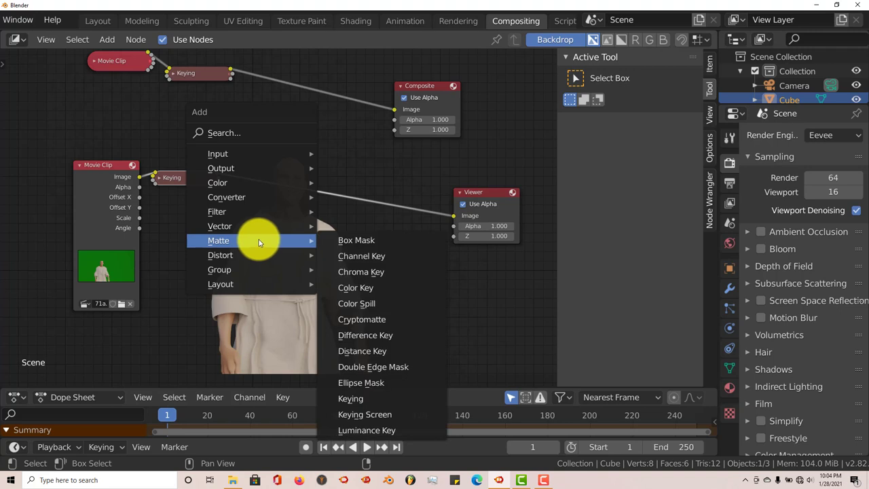
mouse_move(262, 184)
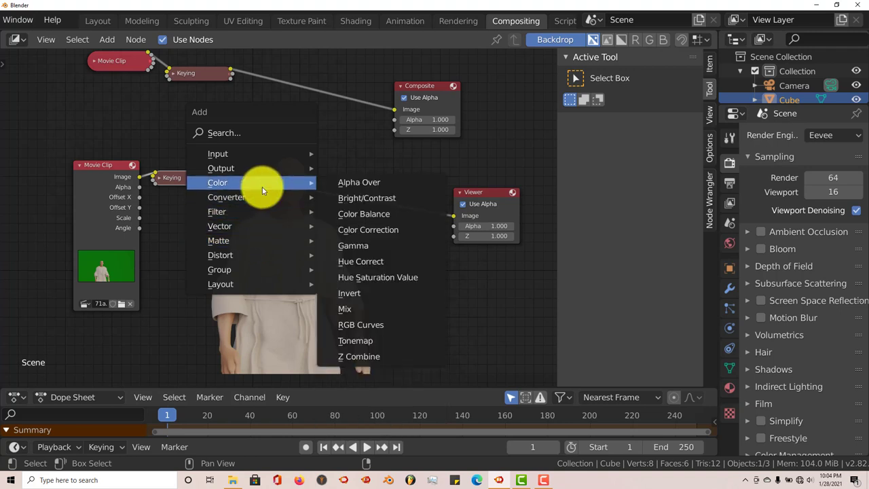
left_click(360, 183)
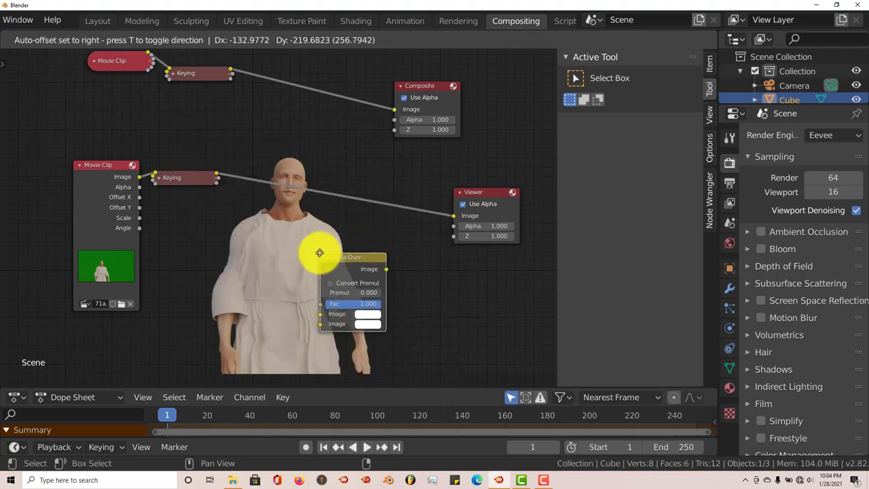
left_click(310, 175)
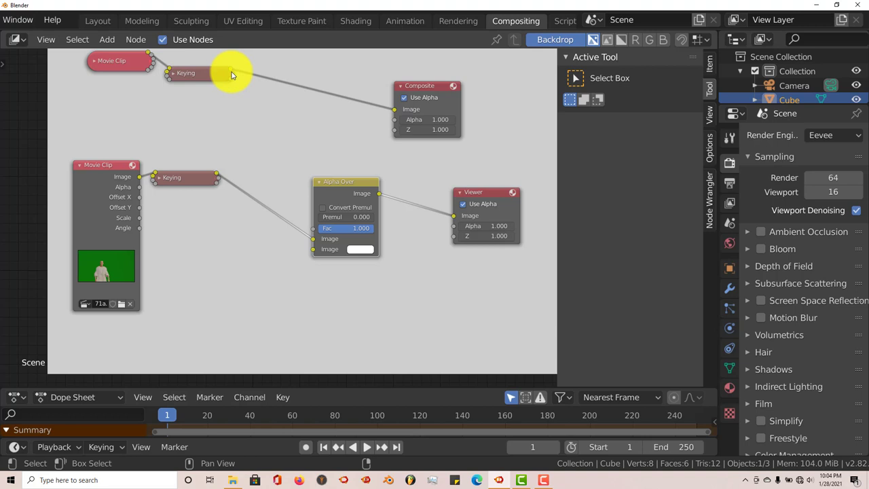
left_click_drag(230, 75, 313, 249)
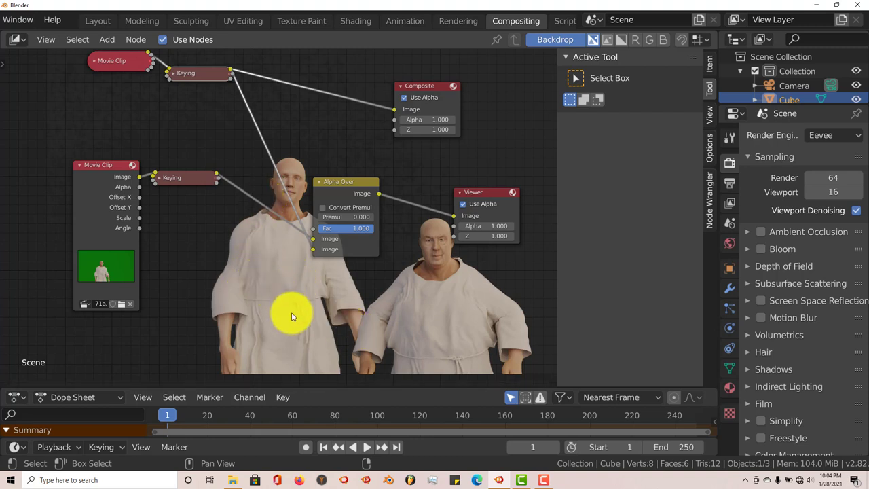
- Move the Composite node right and link Alpha Over's Image output to its Image input
middle_click_drag(355, 326, 314, 264)
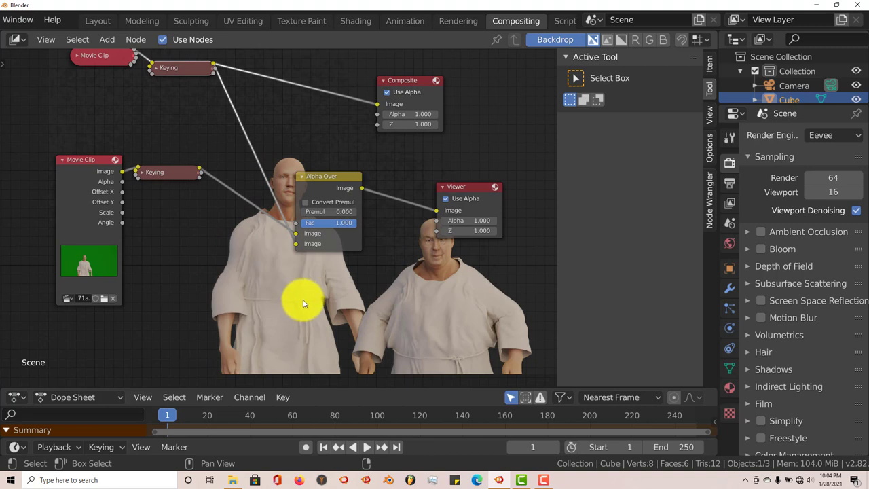
left_click_drag(405, 85, 495, 85)
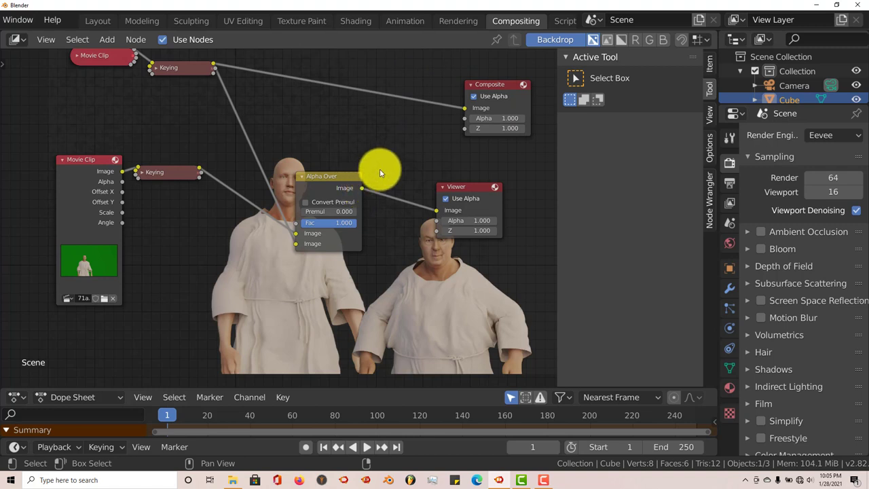
left_click_drag(362, 189, 407, 153)
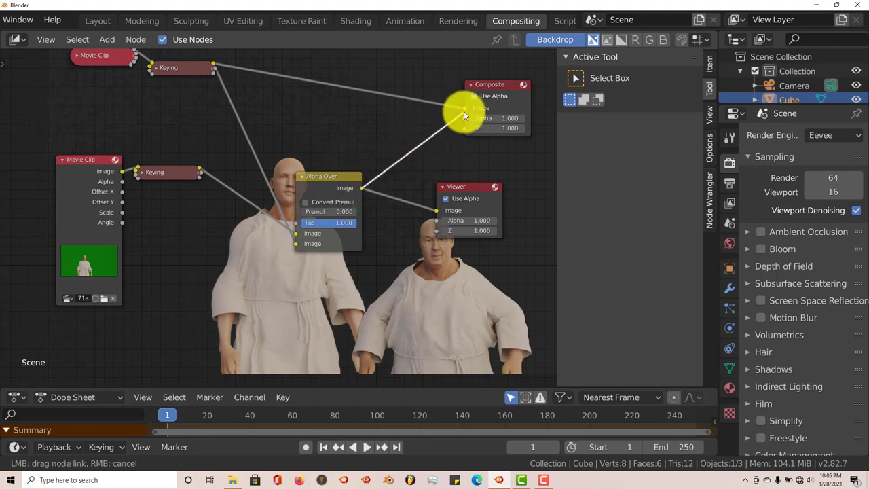
left_click_drag(465, 114, 465, 109)
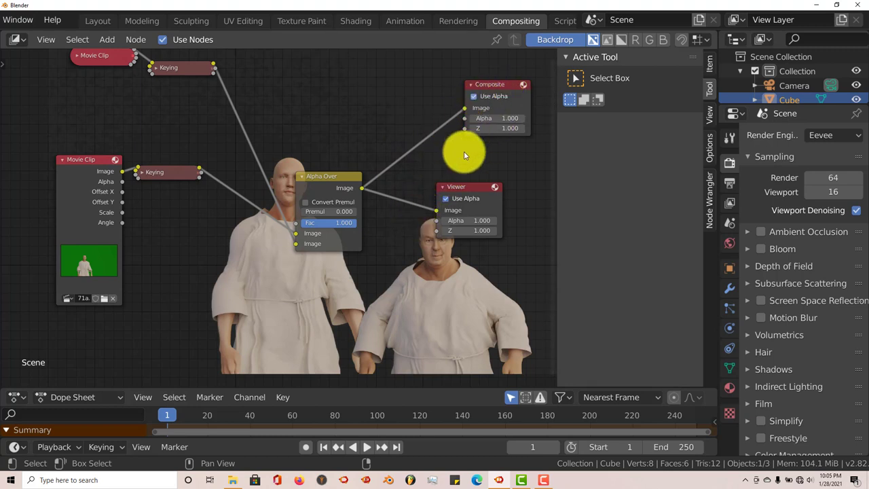
middle_click_drag(464, 154, 474, 137)
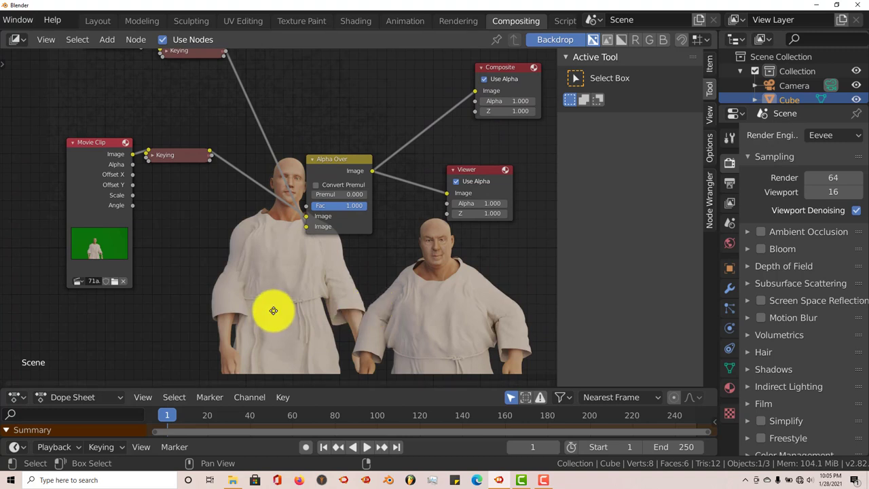
- Box-select the Movie Clip and Keying pair, Shift+D duplicate it, and place the copy underneath
middle_click_drag(273, 310, 311, 291)
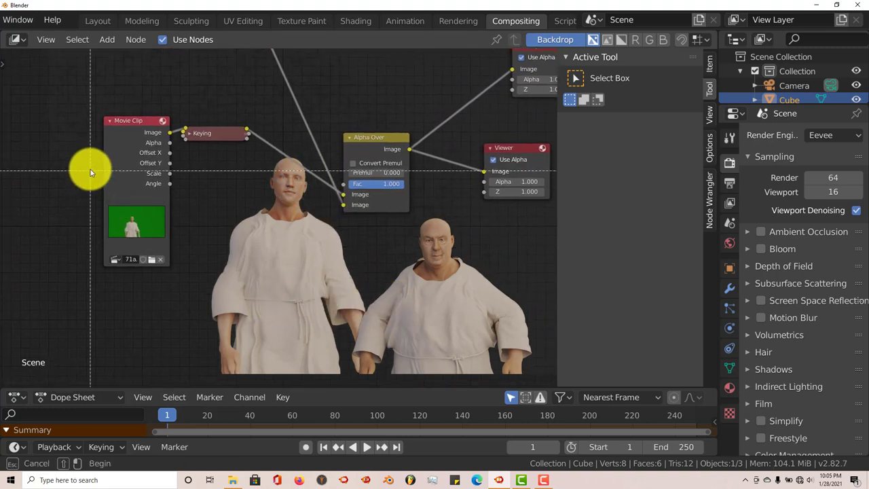
left_click_drag(73, 90, 228, 169)
key("shift+d")
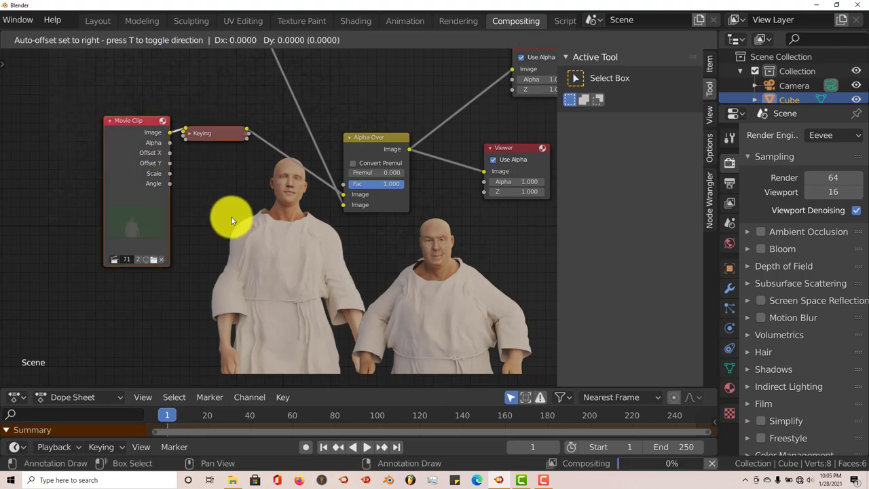
left_click(239, 380)
middle_click_drag(249, 374, 209, 263)
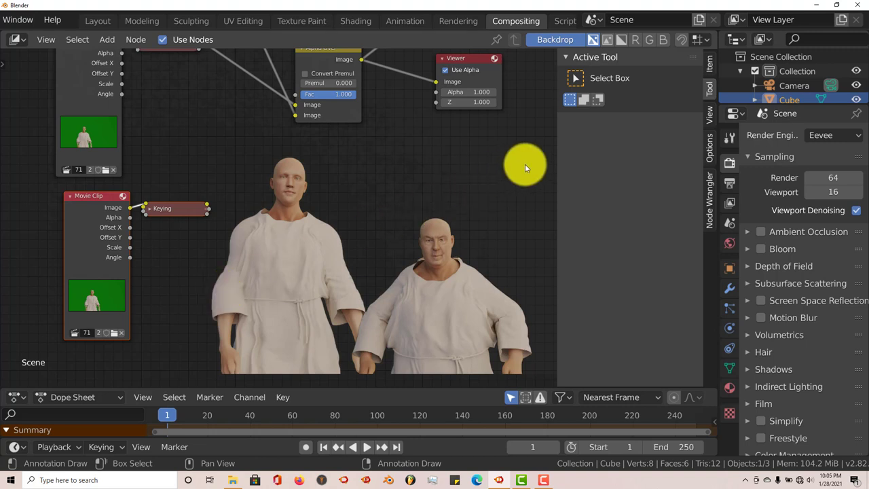
mouse_move(320, 277)
middle_mouse_down()
mouse_move(331, 258)
mouse_move(326, 266)
middle_mouse_up()
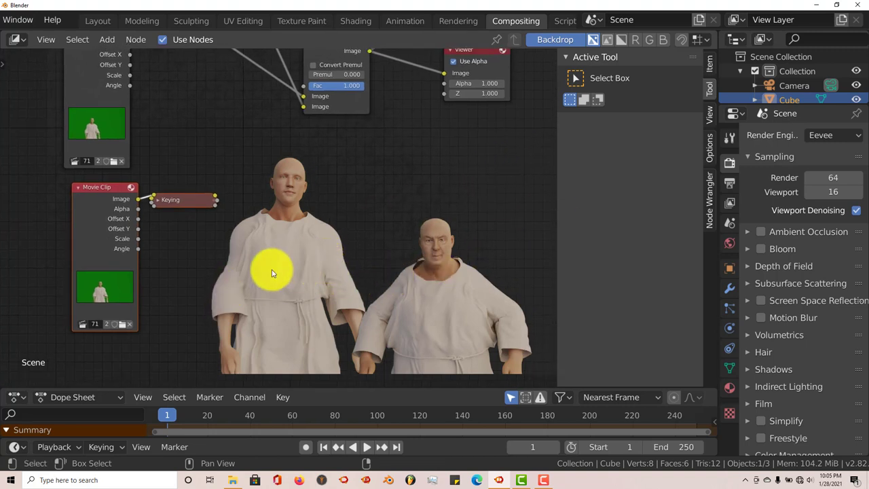
middle_click_drag(267, 265, 273, 251)
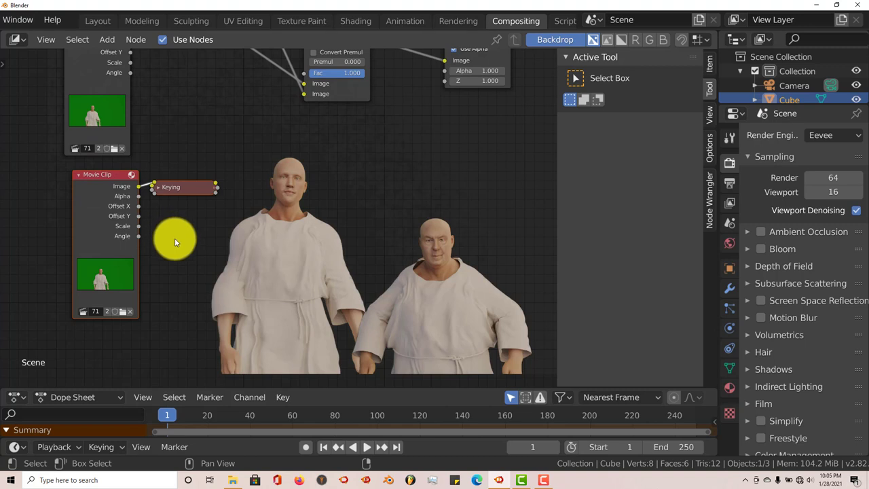
- Unlink the copied node's clip and open 71. feild confrontation.mp4 from the green screen tut folder
left_click(130, 312)
left_click(129, 316)
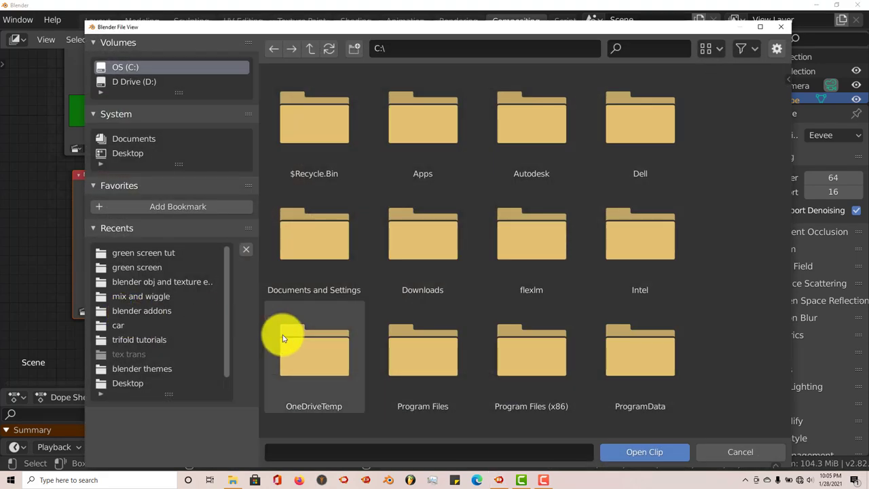
left_click(142, 255)
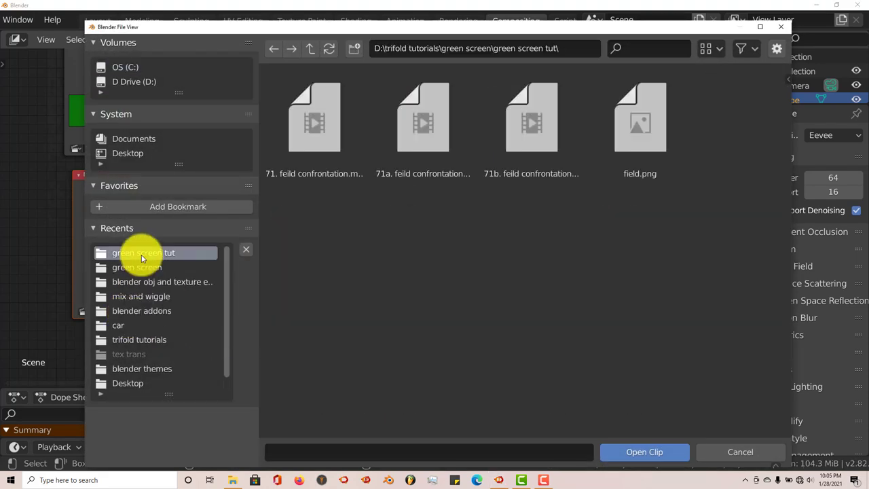
left_click(326, 129)
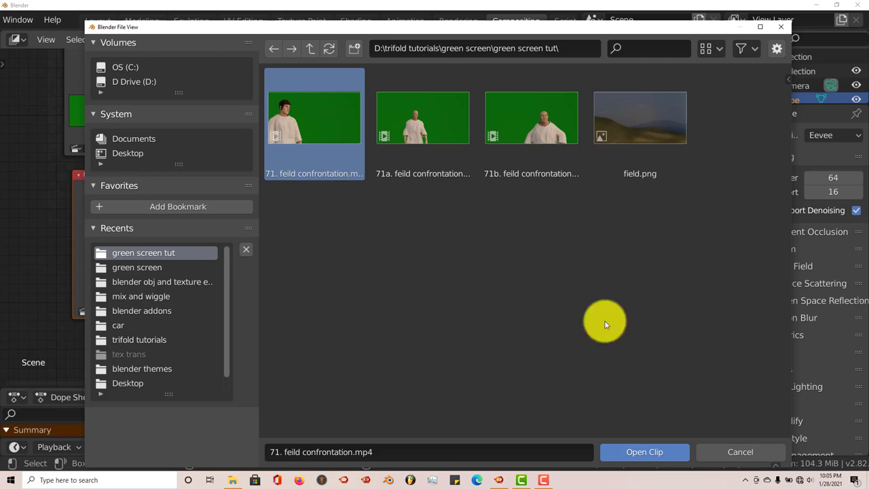
left_click(630, 454)
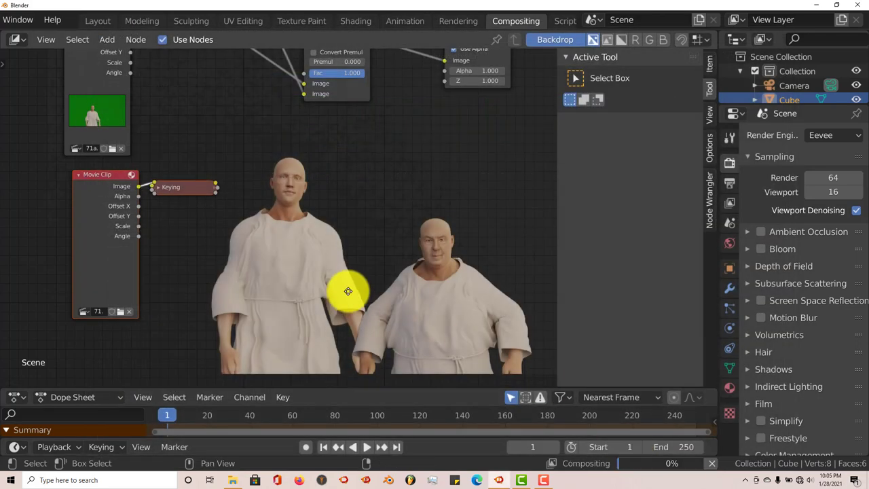
- Move the Viewer node down-right and link the third Keying node's output into it
middle_click_drag(346, 291, 291, 314)
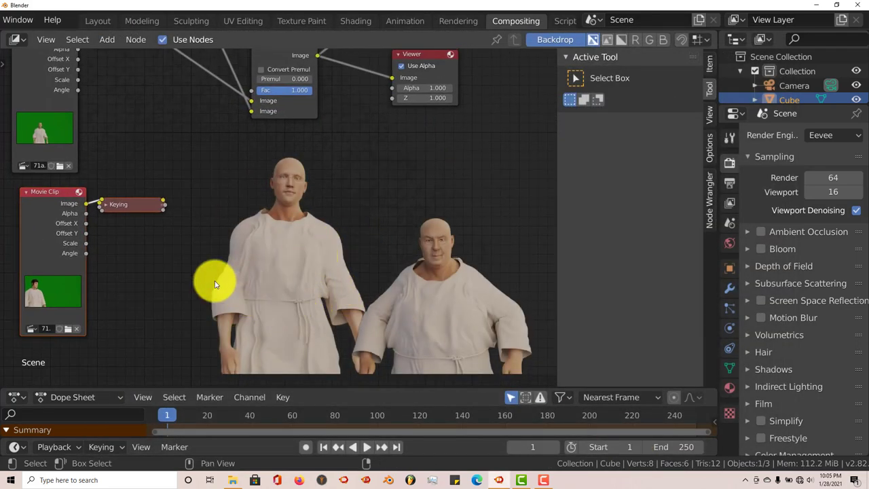
middle_click_drag(325, 272, 320, 279)
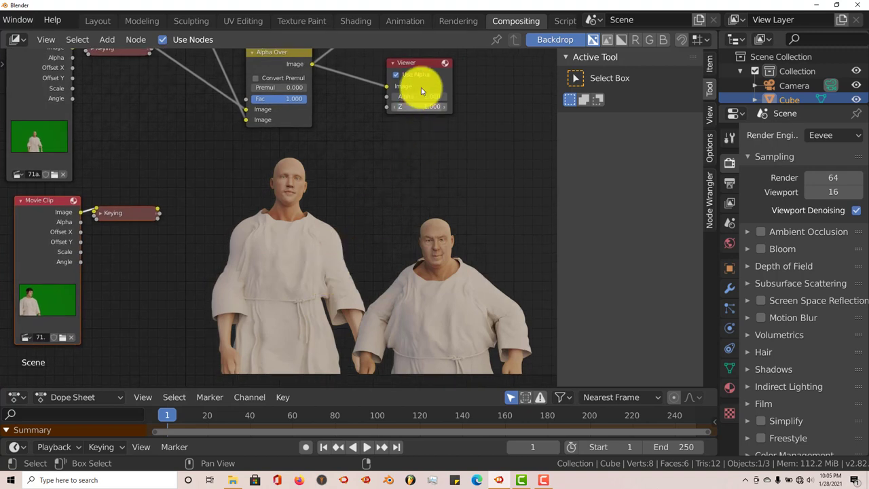
left_click_drag(420, 66, 484, 161)
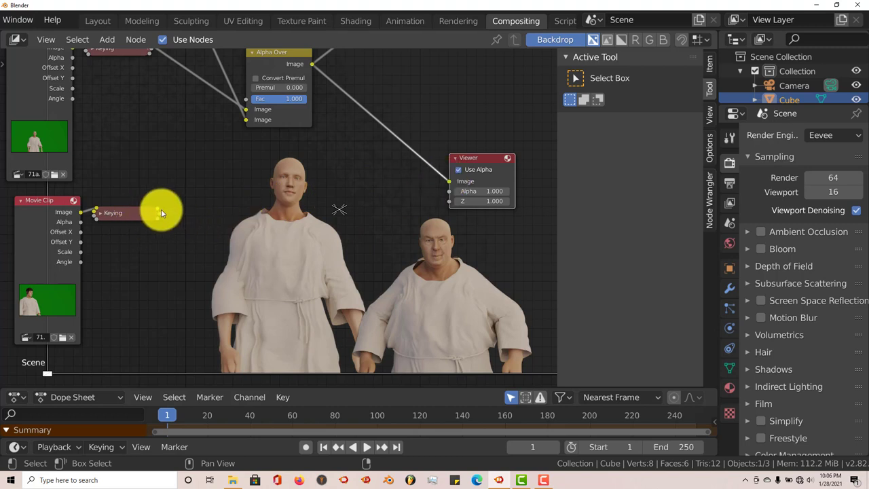
left_click_drag(158, 212, 448, 183)
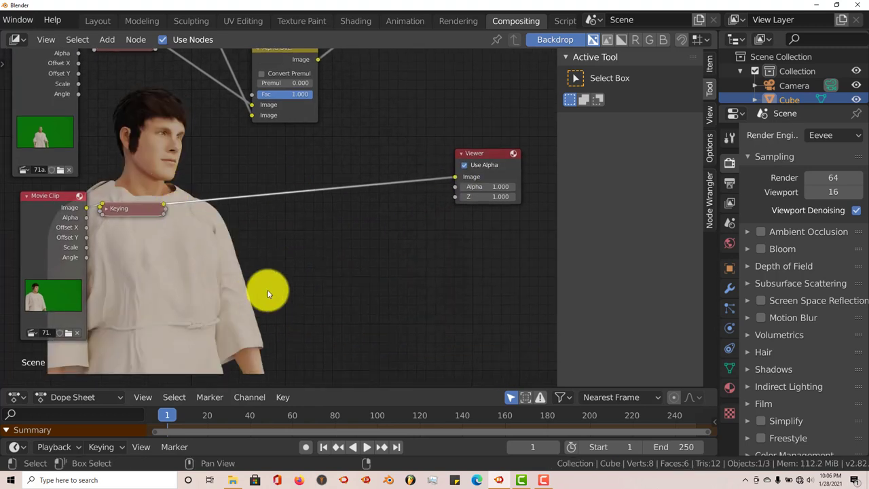
- Shift the Viewer node further right and bring the Alpha Over node back into view
middle_click_drag(261, 293, 247, 307)
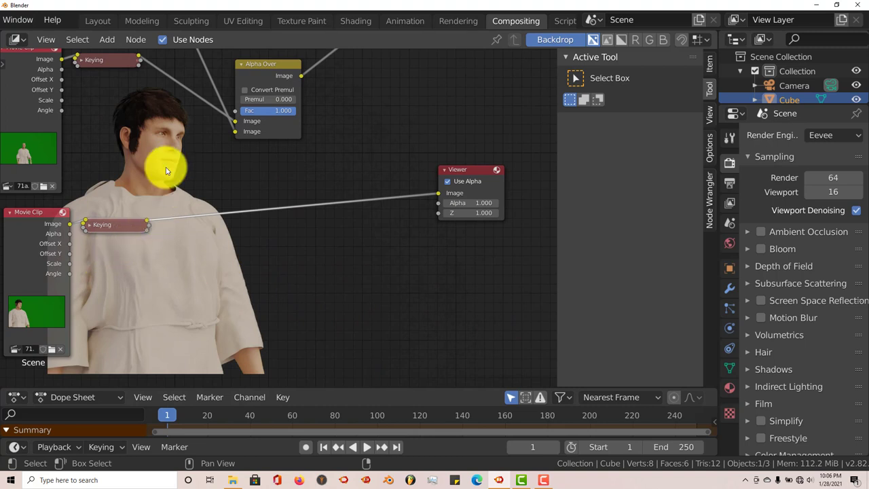
middle_click_drag(249, 270, 199, 286)
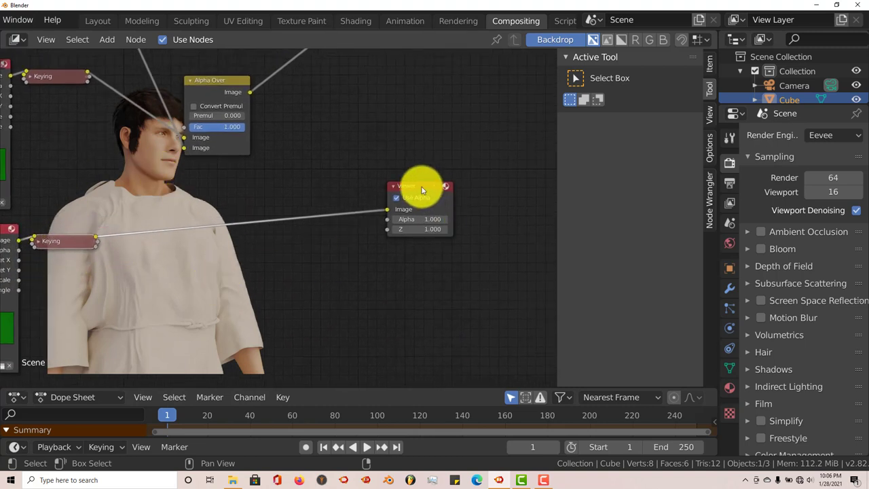
left_click_drag(422, 187, 526, 172)
middle_click_drag(237, 245, 266, 249)
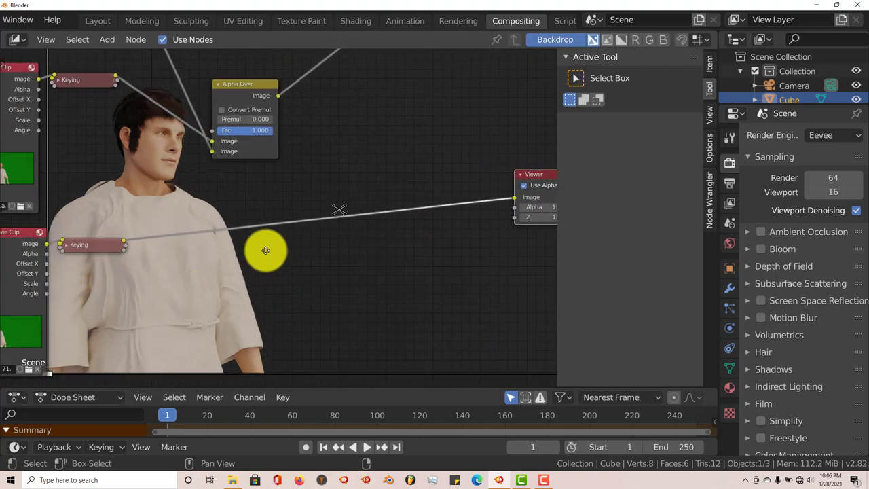
- Duplicate the Alpha Over node and drop the copy onto the third Keying-to-Viewer link
left_click(245, 88)
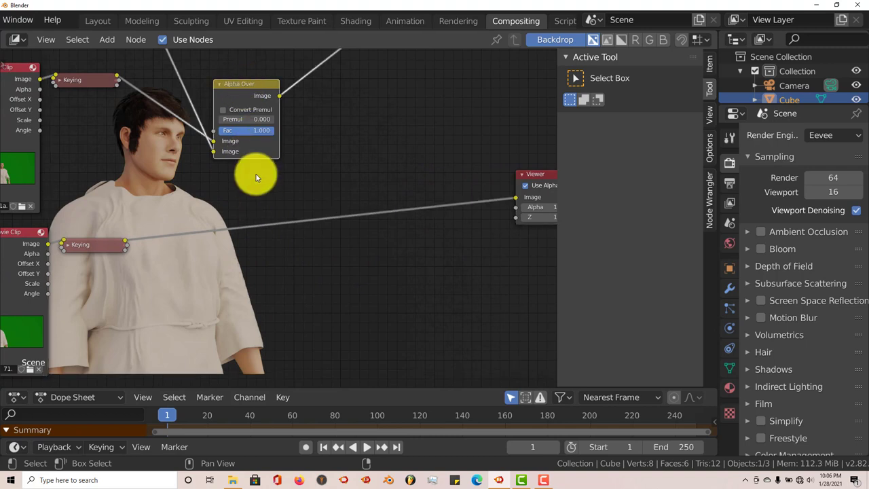
key("shift+d")
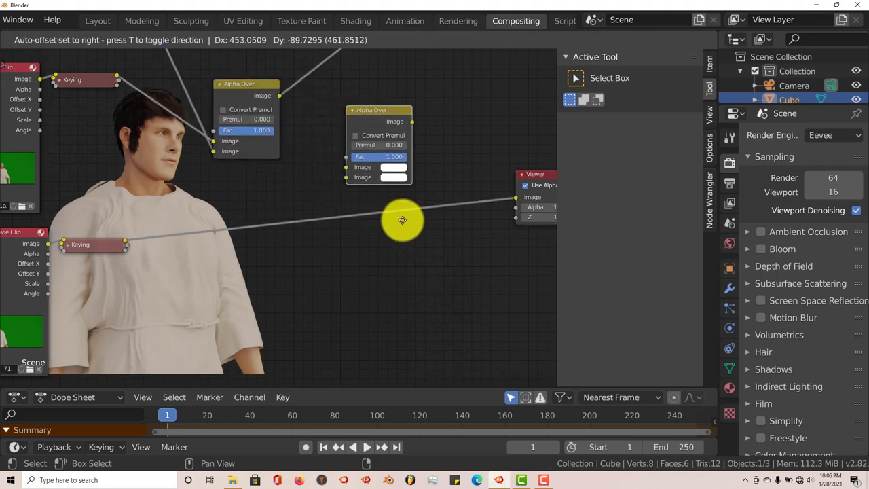
left_click(396, 245)
middle_click_drag(349, 285, 327, 269)
middle_click_drag(254, 165, 232, 191)
- Feed the first Alpha Over into the second, move the third clip to the lower Image input, and shift the Viewer right
left_click(203, 110)
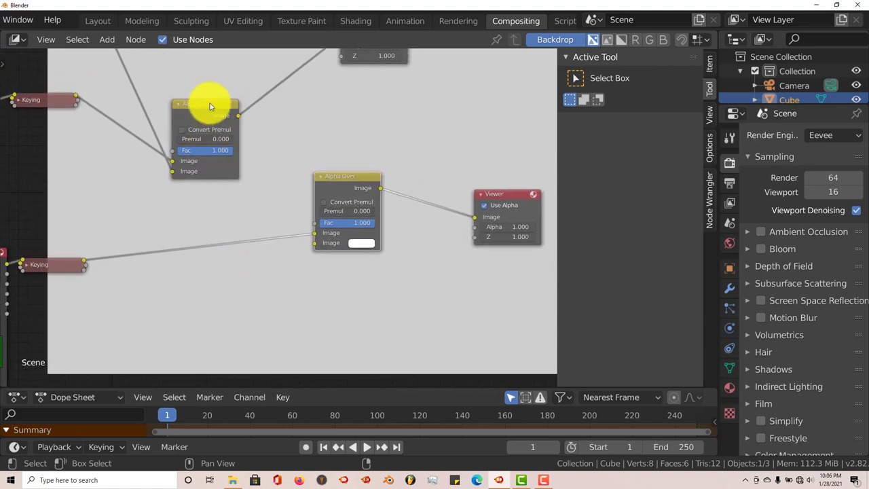
left_click_drag(238, 116, 310, 250)
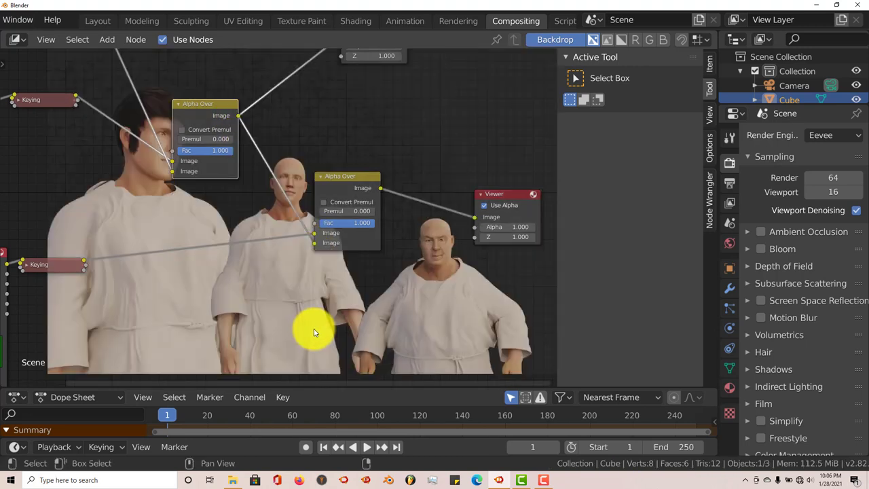
middle_click_drag(310, 328, 301, 304)
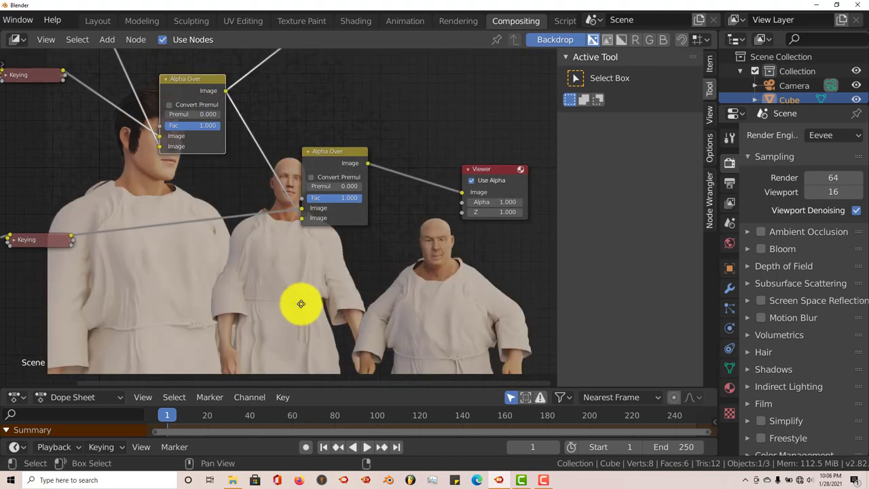
middle_click_drag(246, 310, 244, 318)
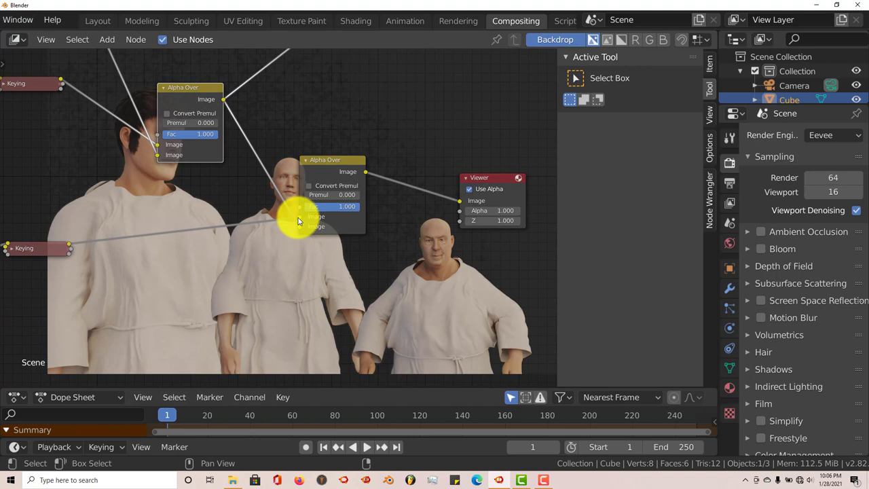
mouse_move(299, 217)
left_mouse_down()
mouse_move(293, 231)
mouse_move(300, 227)
left_mouse_up()
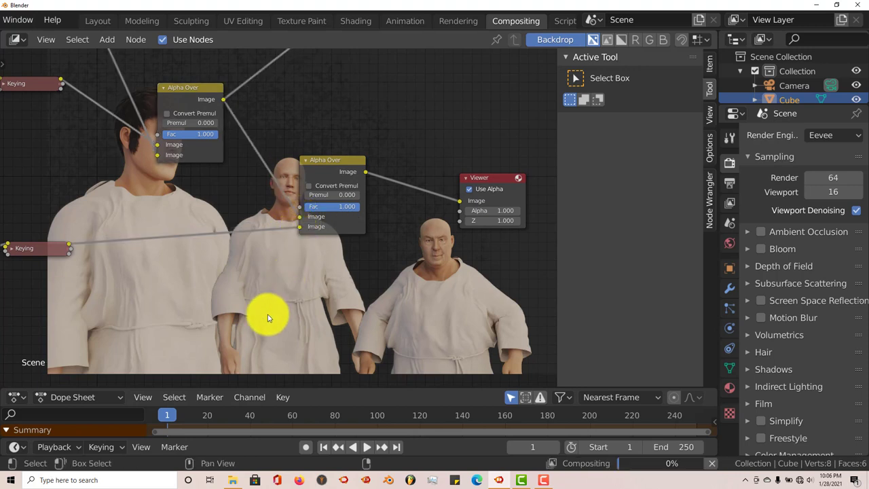
middle_click_drag(241, 305, 167, 312)
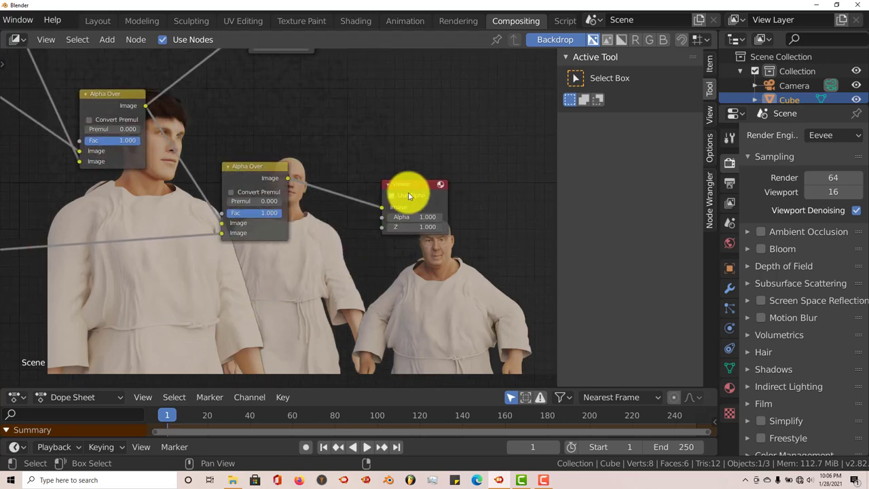
left_click_drag(415, 188, 446, 199)
- Move Composite to the upper right, link the second Alpha Over's Image into it, and shift the Viewer right
scroll(283, 285, "right", 5)
scroll(283, 285, "up", 3)
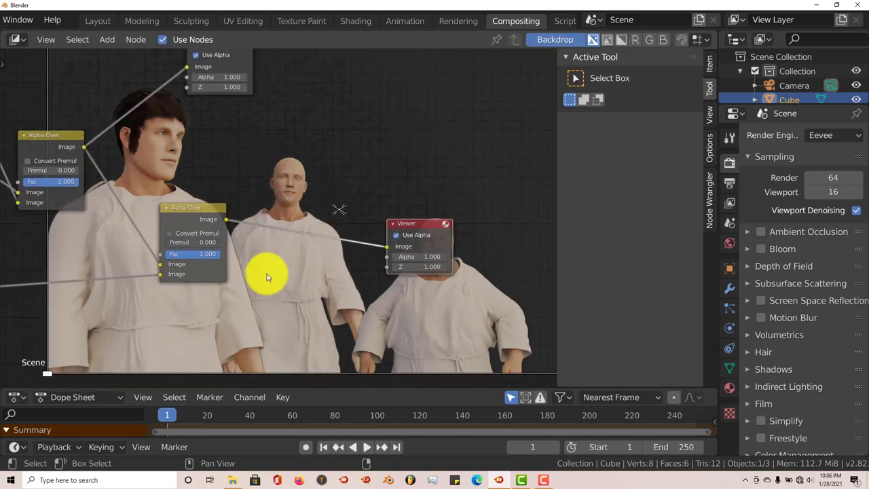
middle_click_drag(255, 196, 241, 213)
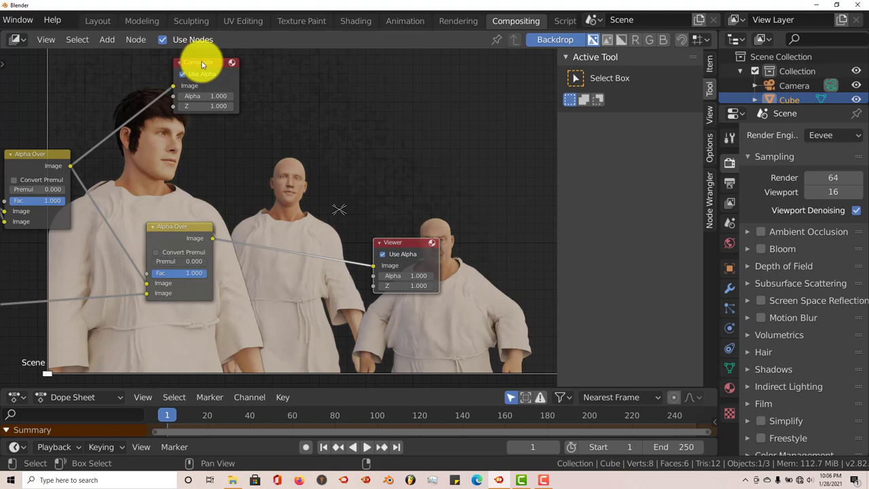
left_click_drag(202, 64, 390, 89)
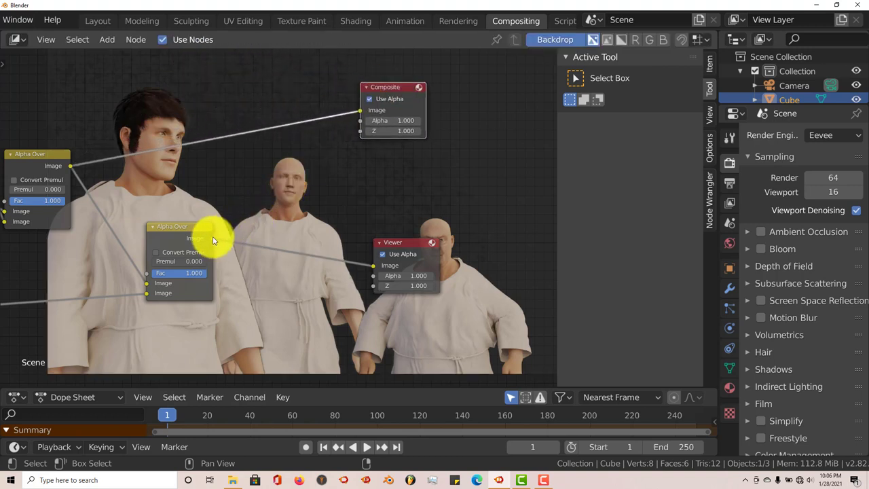
left_click_drag(213, 239, 353, 119)
middle_click_drag(287, 233, 297, 214)
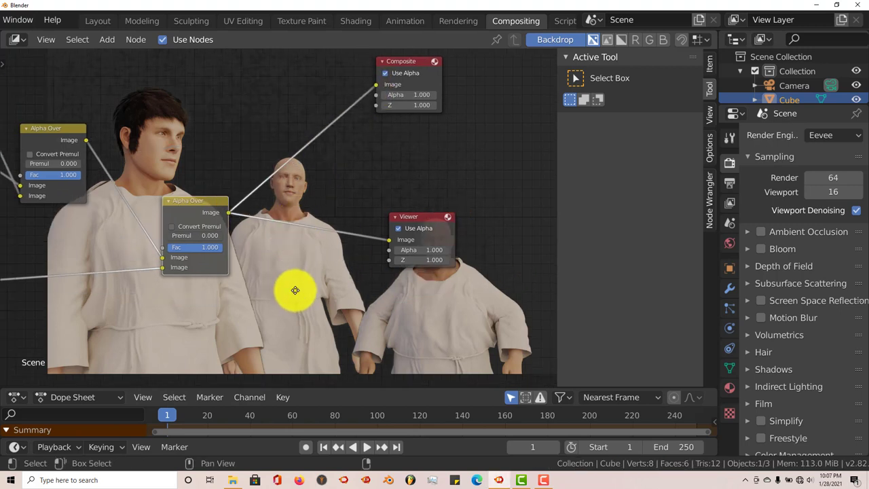
middle_click_drag(295, 290, 276, 294)
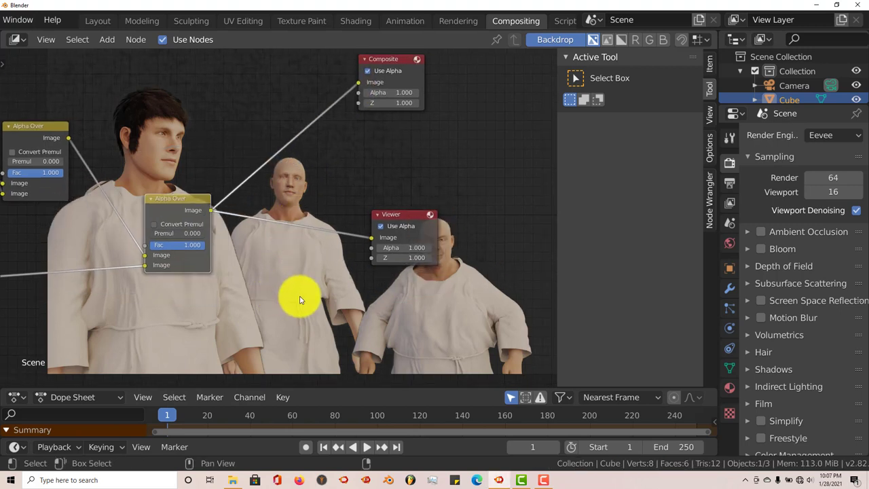
left_click_drag(400, 218, 496, 211)
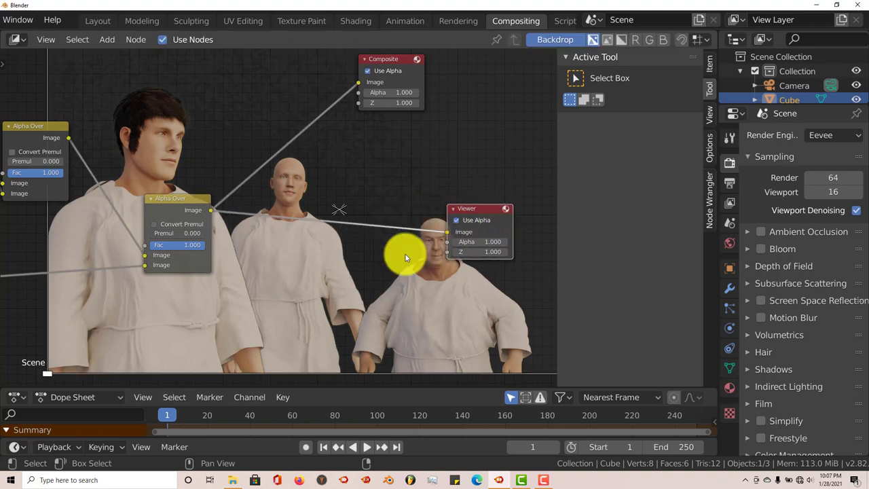
- Add an Image input node and place it below the last Alpha Over node
key("shift+a")
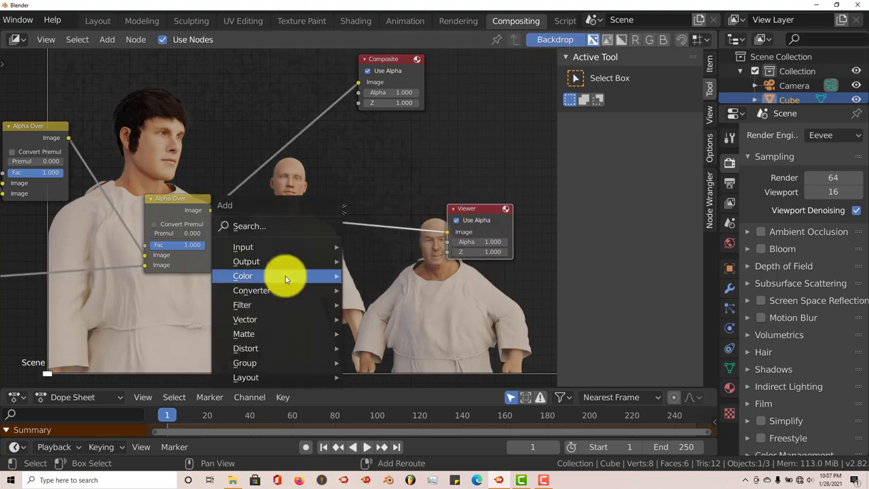
mouse_move(283, 276)
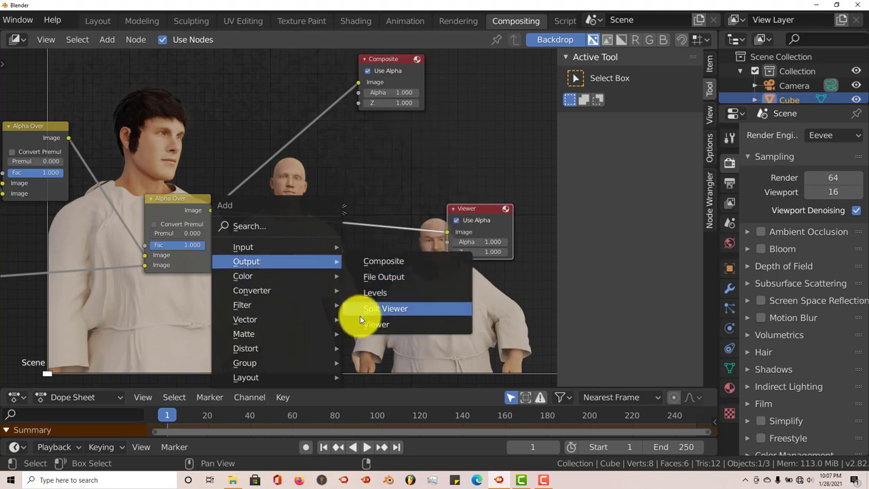
mouse_move(325, 251)
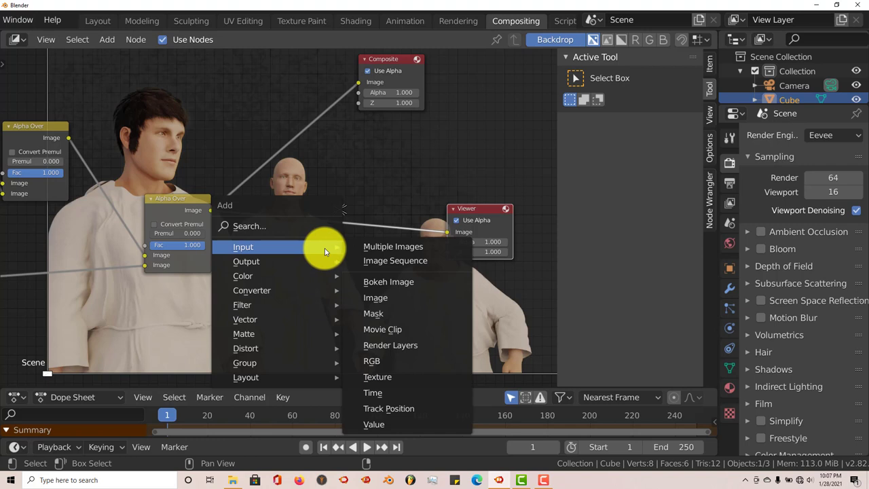
left_click(374, 297)
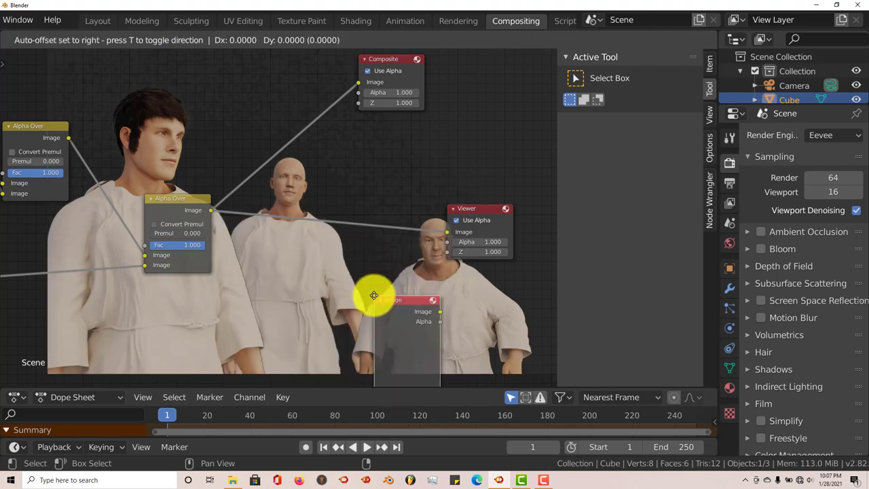
left_click(157, 298)
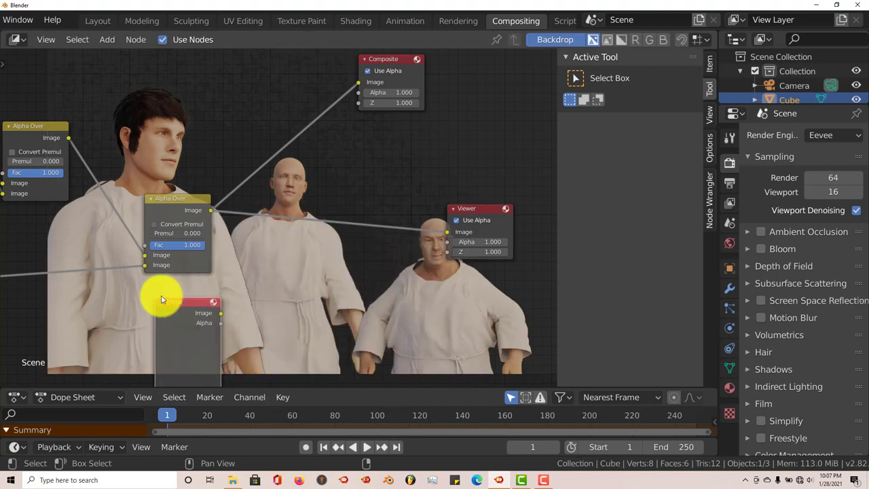
- Collapse the lower and upper Movie Clip nodes to their compact headers
middle_click_drag(289, 284, 329, 255)
scroll(329, 255, "down", 2)
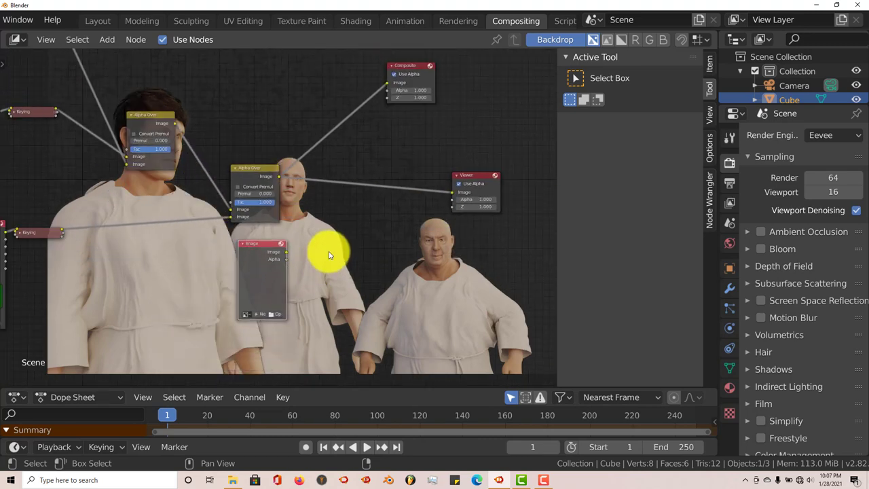
middle_click_drag(326, 252, 413, 243)
left_click(58, 218)
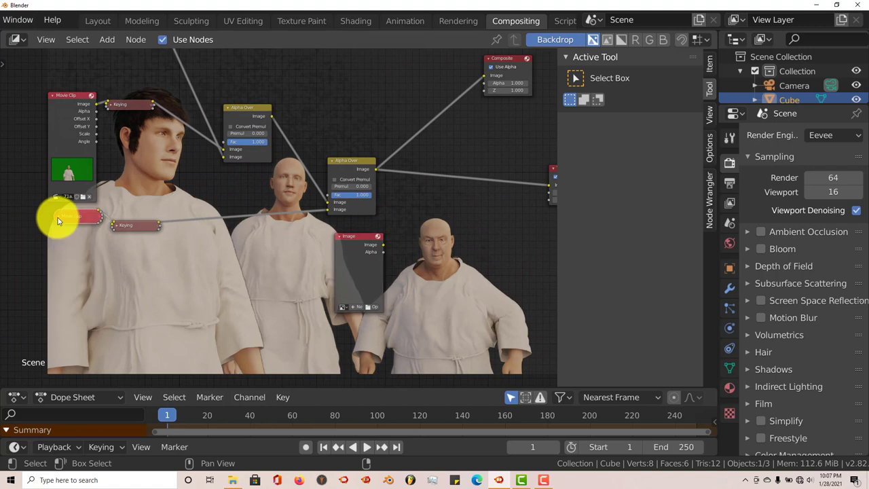
left_click(54, 97)
middle_click_drag(118, 141, 125, 202)
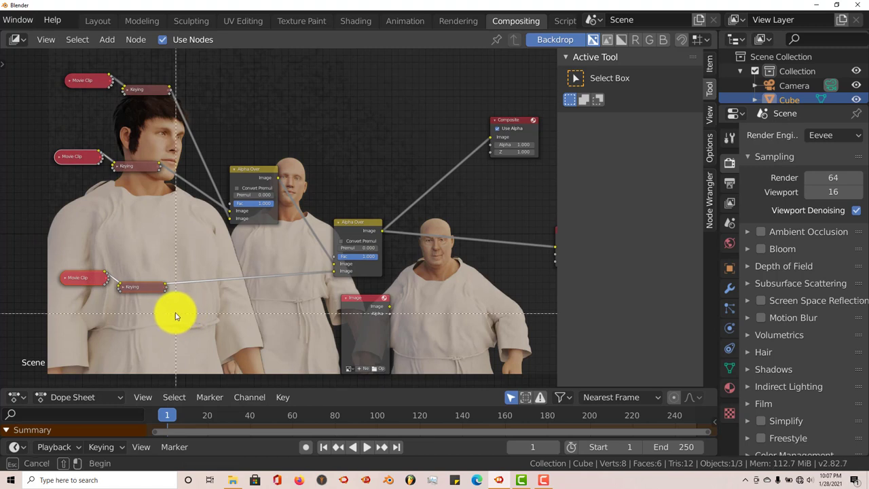
- Box-select the lower Movie Clip and Keying pair and move it up toward the others
mouse_move(41, 232)
left_mouse_down()
mouse_move(199, 330)
mouse_move(188, 327)
left_mouse_up()
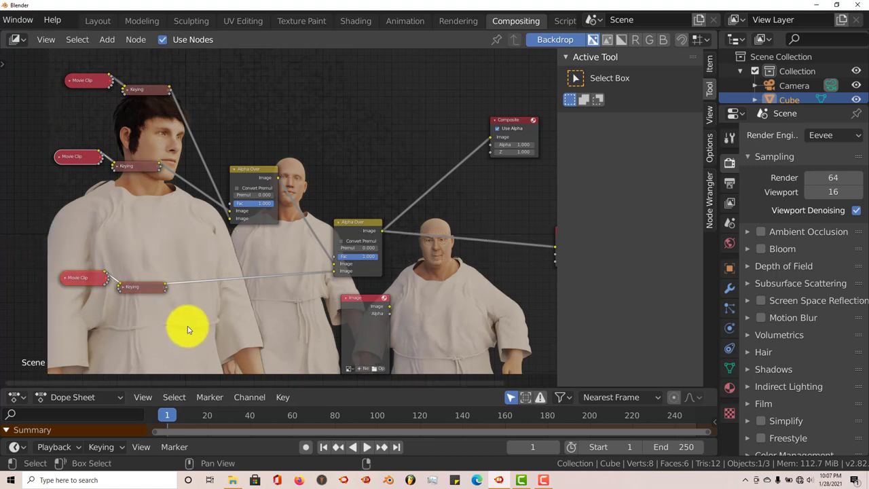
left_click_drag(27, 246, 191, 330)
key("g")
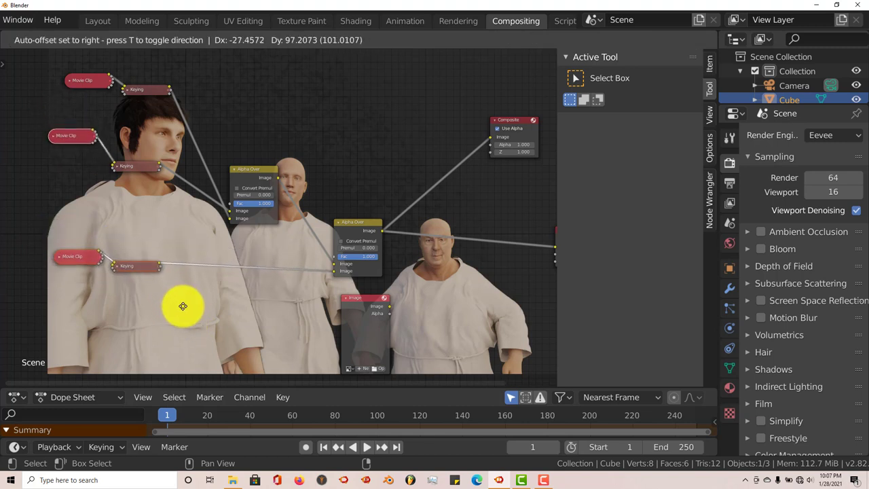
left_click(182, 307)
left_click_drag(83, 146, 85, 187)
key("b")
left_click_drag(50, 228, 175, 307)
key("b")
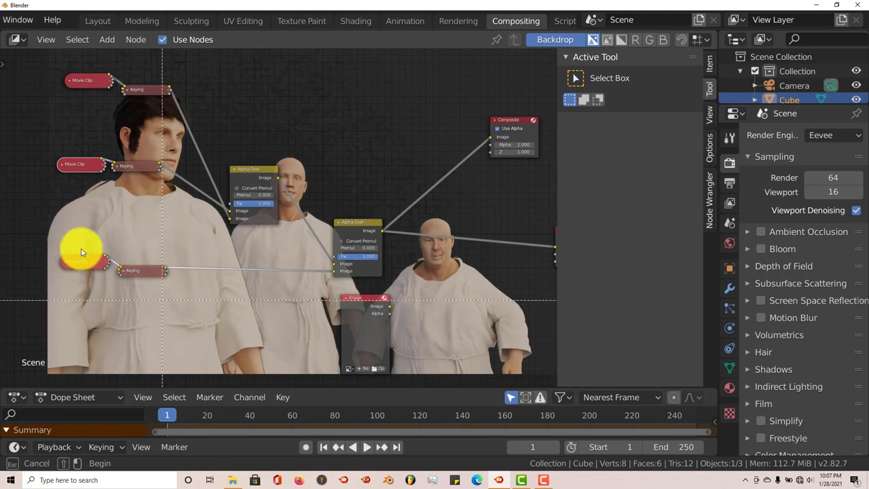
left_click_drag(78, 246, 174, 300)
key("g")
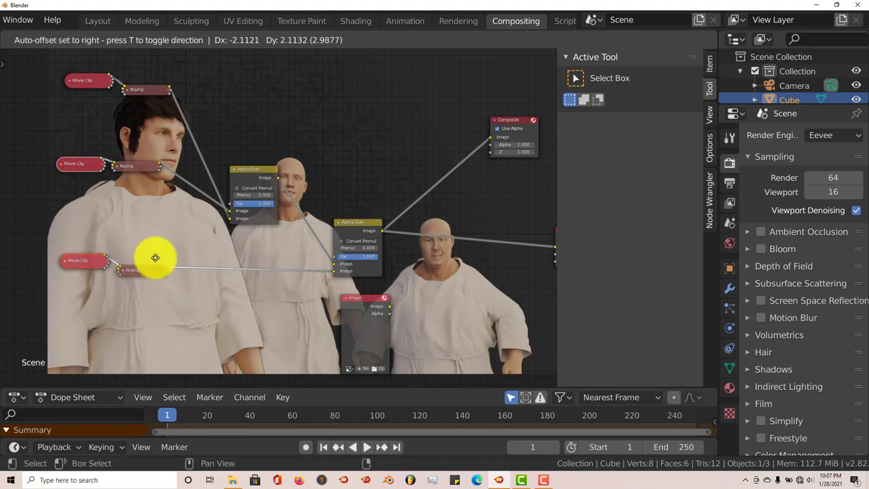
left_click(142, 239)
key("g")
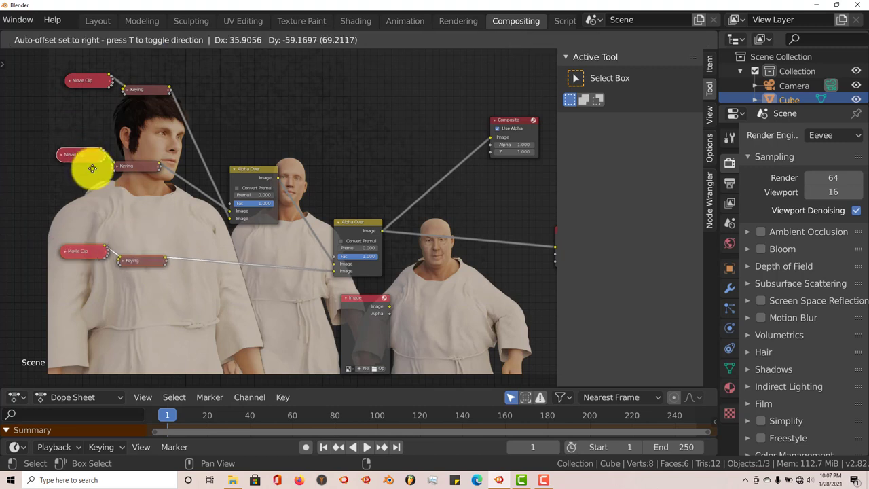
left_click(89, 166)
- Drag the top and lower Movie Clip and Keying nodes so all three rows align evenly
left_click_drag(89, 171, 83, 169)
left_click_drag(97, 84, 89, 105)
left_click_drag(147, 89, 141, 126)
mouse_move(91, 102)
left_mouse_down()
mouse_move(83, 116)
mouse_move(127, 151)
mouse_move(87, 119)
left_mouse_up()
left_click_drag(85, 264, 81, 203)
left_click_drag(145, 274, 142, 199)
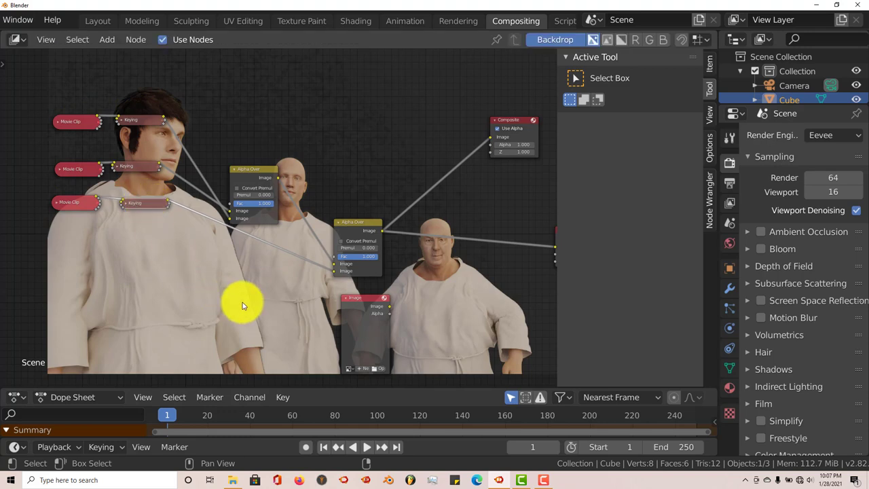
middle_click_drag(240, 301, 152, 250)
middle_click_drag(349, 293, 330, 302)
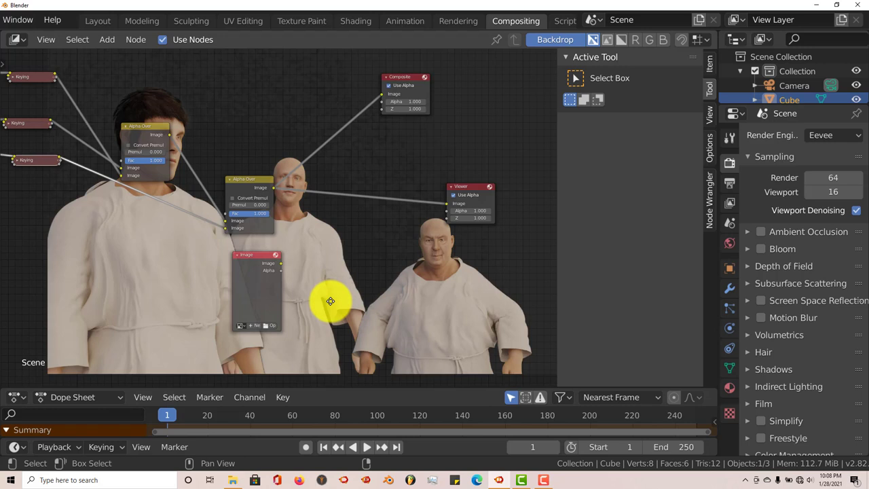
- Load field.png from the green screen tut folder into the Image node
middle_click_drag(331, 302, 330, 302)
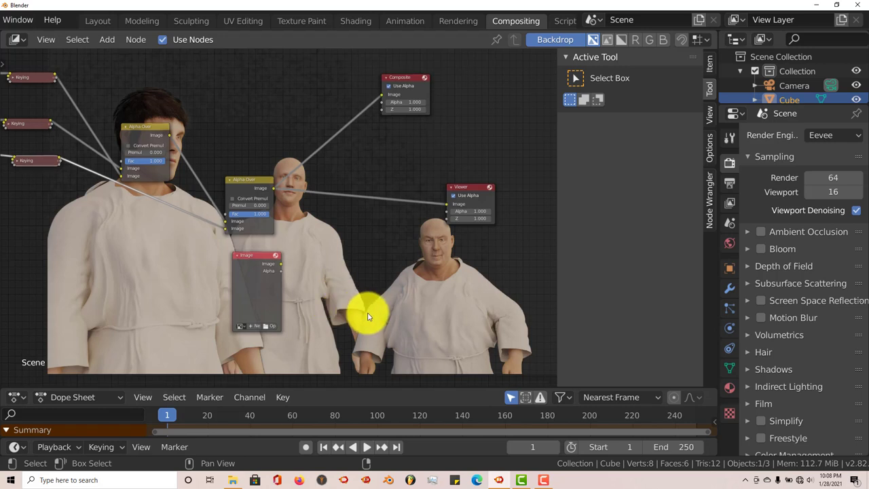
middle_click_drag(369, 307, 362, 297)
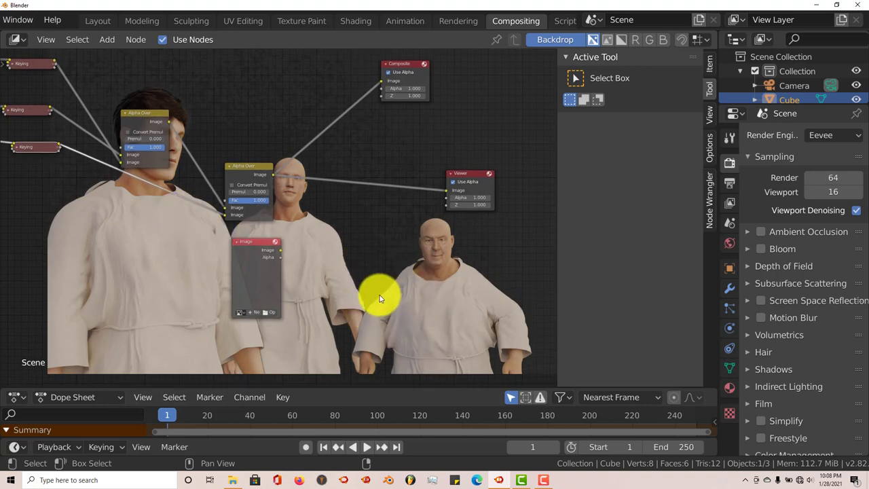
middle_click_drag(388, 287, 372, 278)
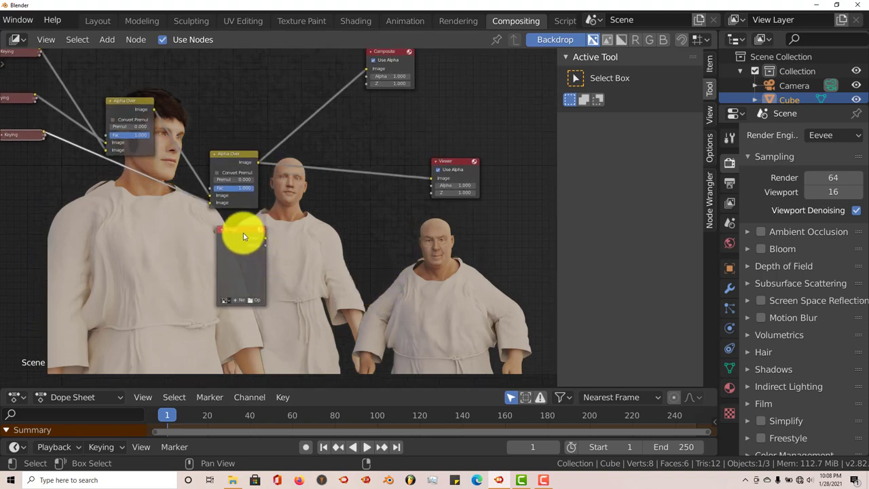
left_click_drag(243, 236, 224, 227)
middle_click_drag(275, 299, 281, 287)
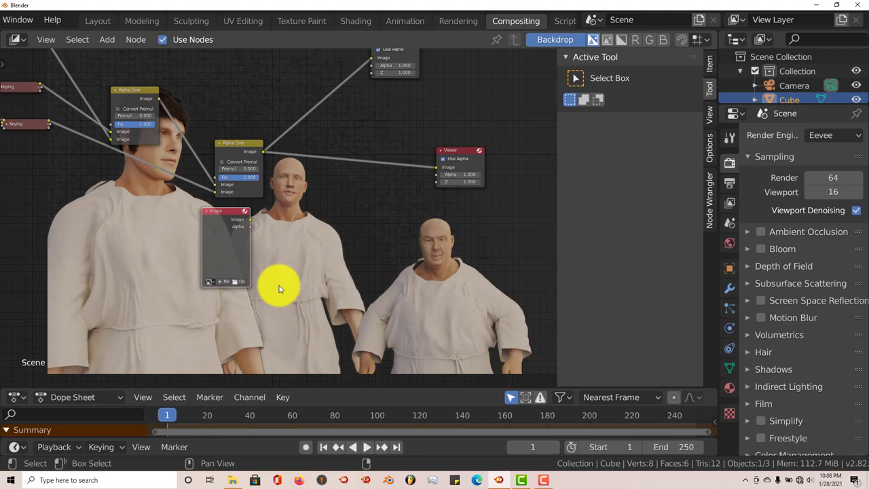
left_click(237, 282)
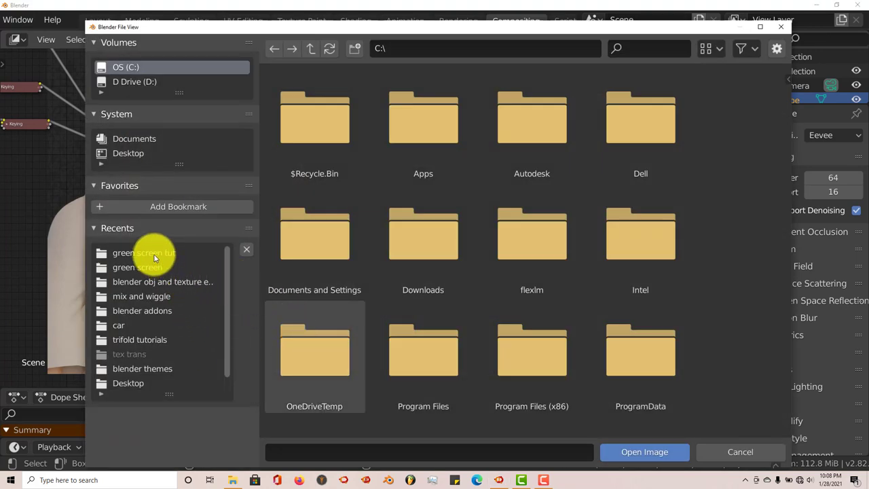
left_click(154, 255)
left_click(642, 142)
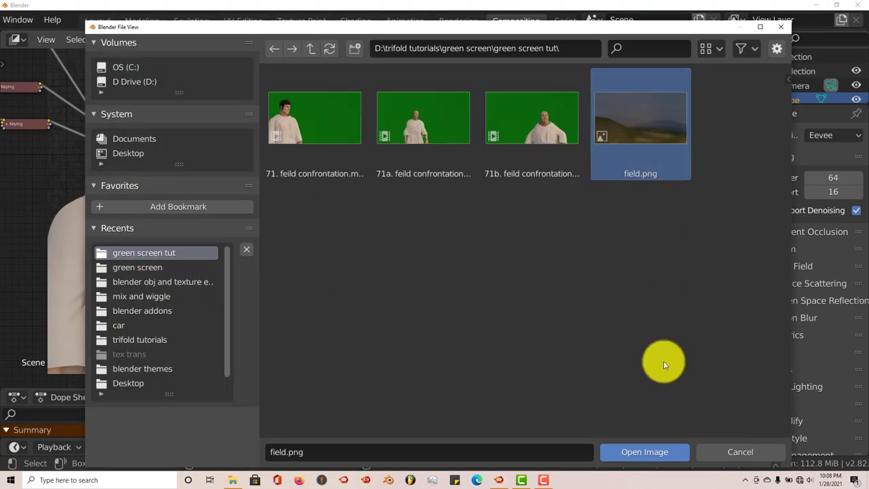
left_click(636, 448)
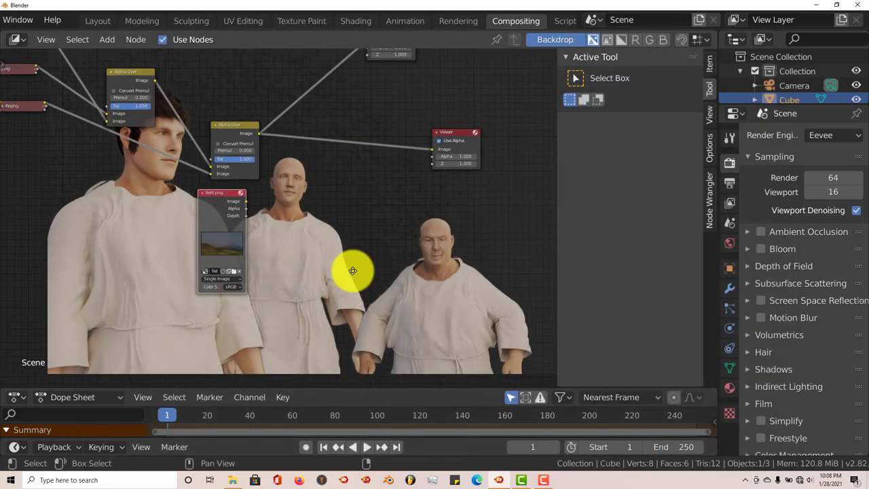
- Drop a duplicated Alpha Over onto the Viewer link, with field.png in its lower input and stacked clips in the upper
left_click(226, 138)
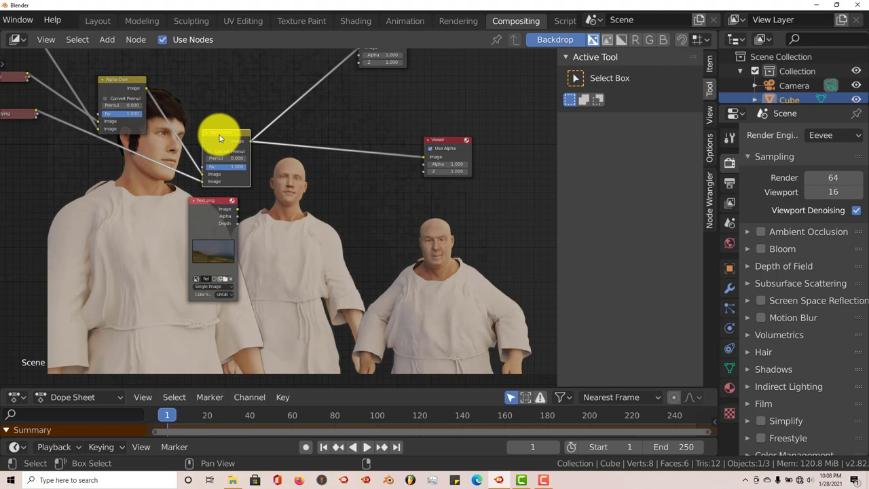
key("shift+d")
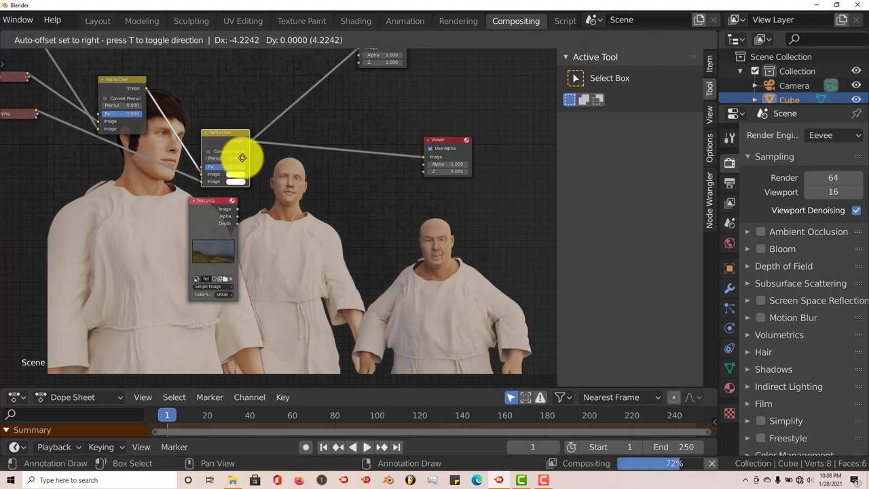
left_click(358, 153)
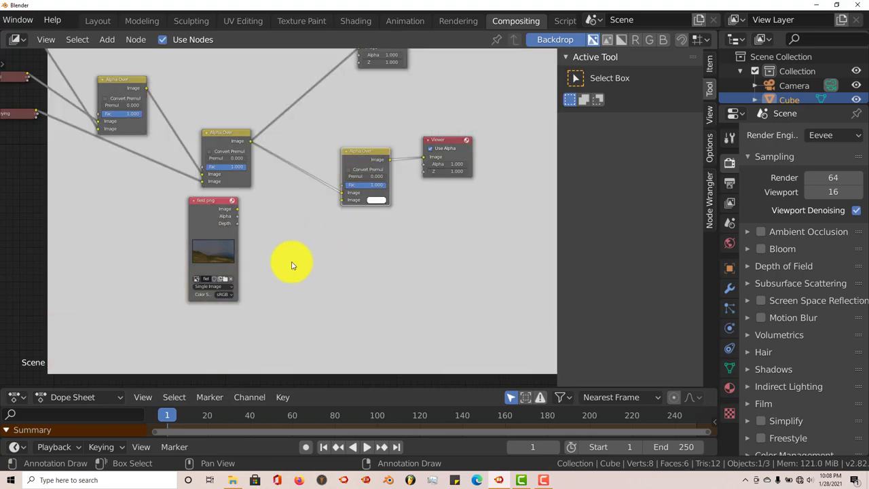
middle_click_drag(292, 264, 293, 254)
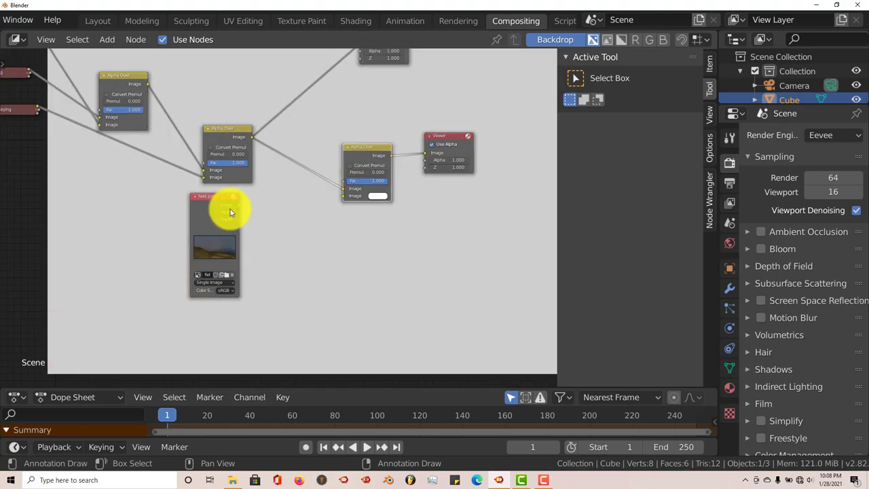
scroll(267, 237, "up", 3)
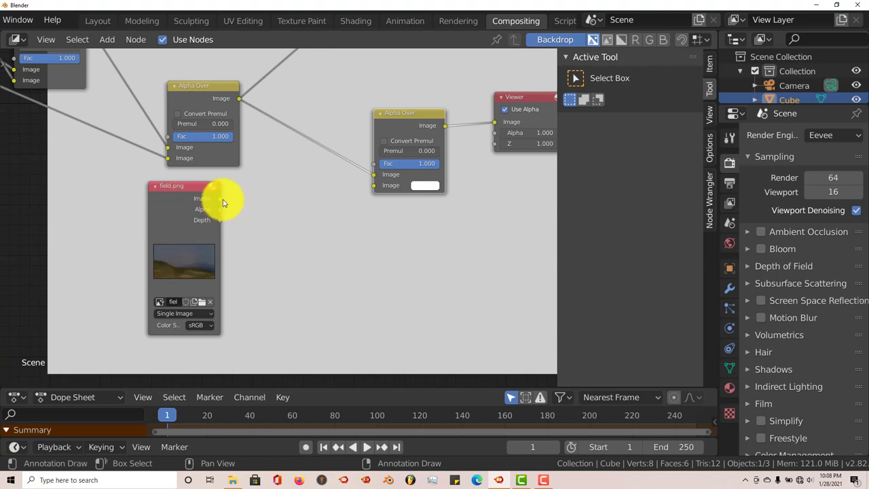
left_click_drag(230, 202, 374, 185)
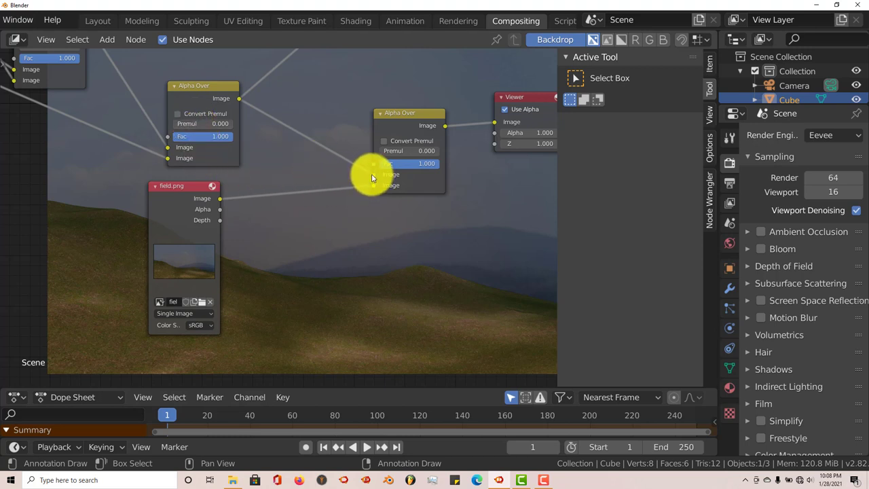
mouse_move(373, 174)
left_mouse_down()
mouse_move(356, 180)
mouse_move(373, 186)
left_mouse_up()
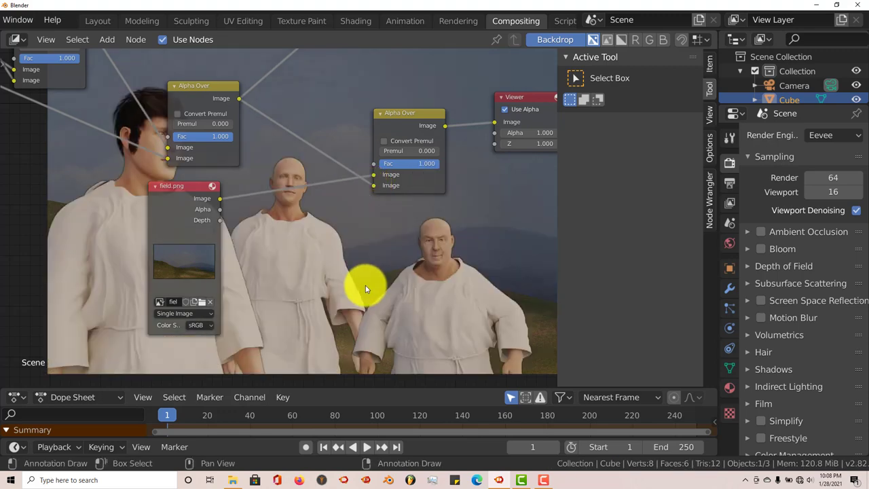
middle_click_drag(365, 285, 139, 224)
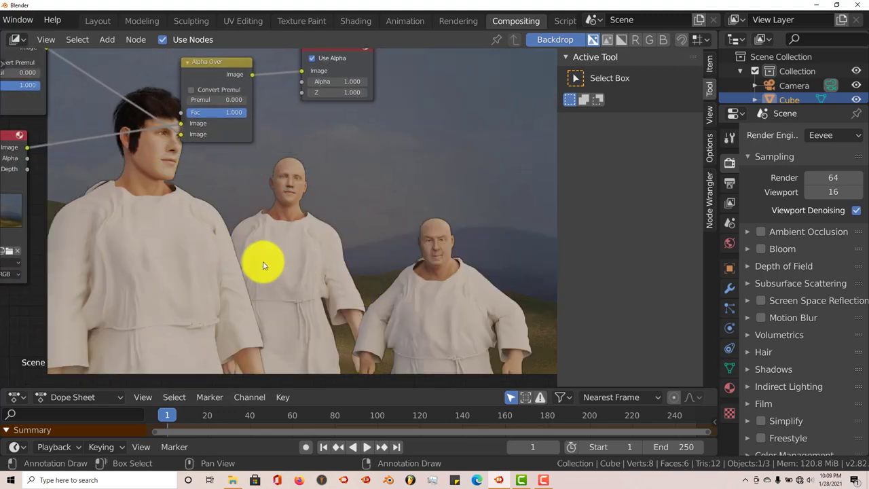
- Set the render engine to Cycles and the device to GPU Compute
middle_click_drag(265, 260, 228, 223)
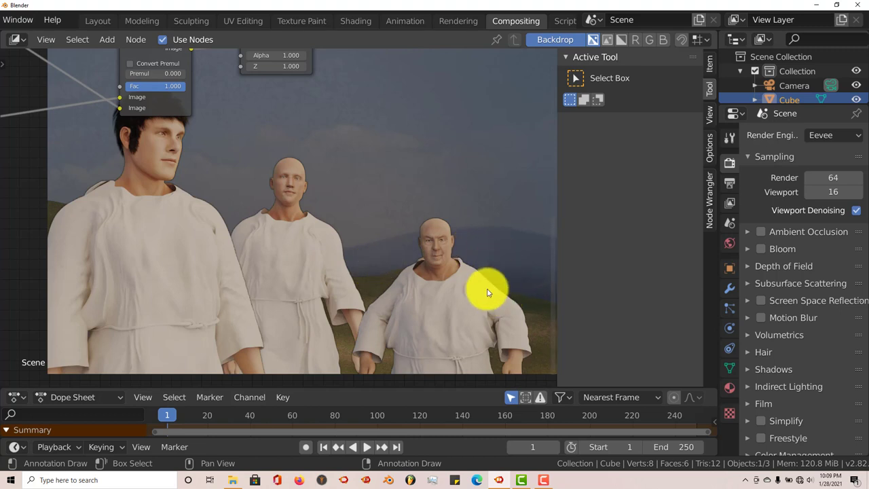
middle_click_drag(406, 277, 298, 296)
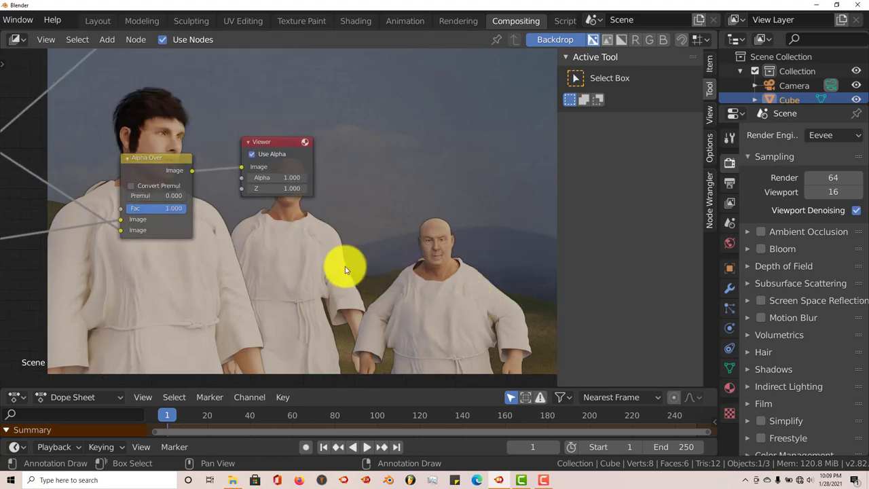
middle_click_drag(344, 271, 324, 247)
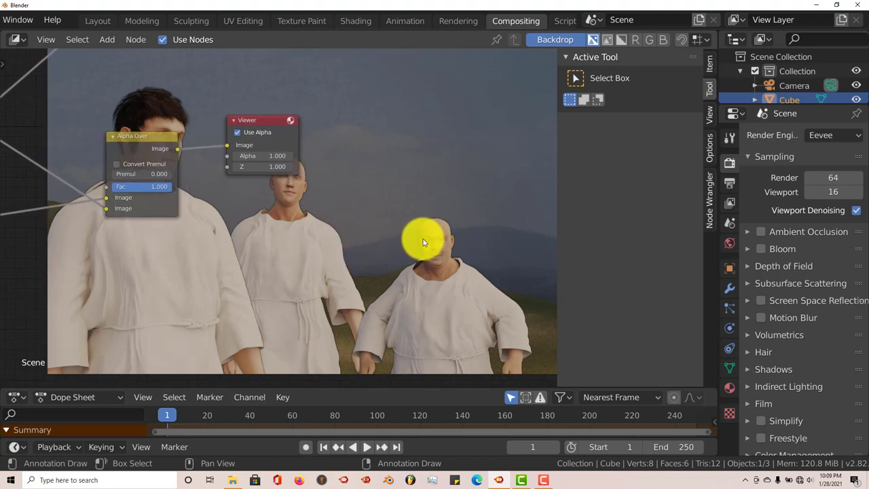
left_click(837, 137)
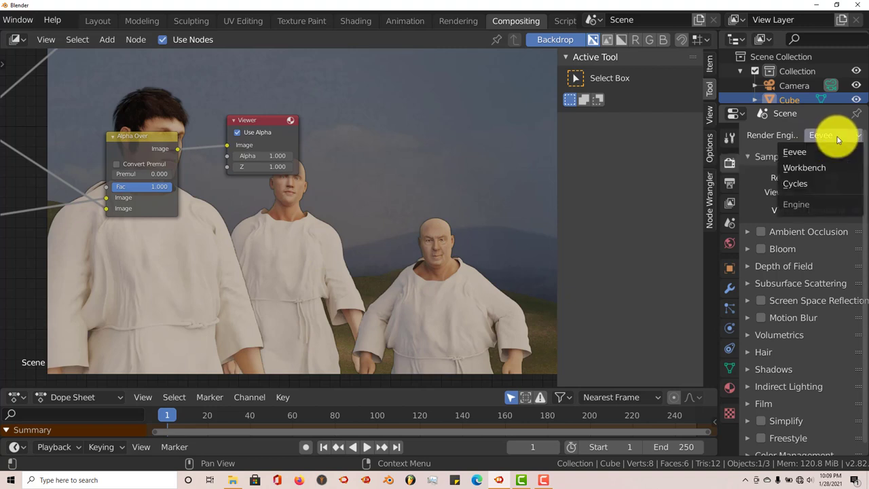
left_click(803, 184)
left_click(835, 171)
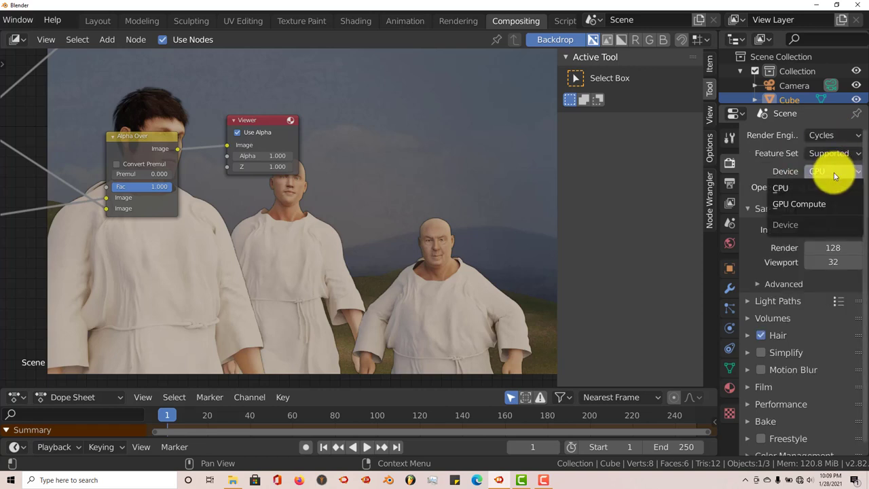
left_click(814, 203)
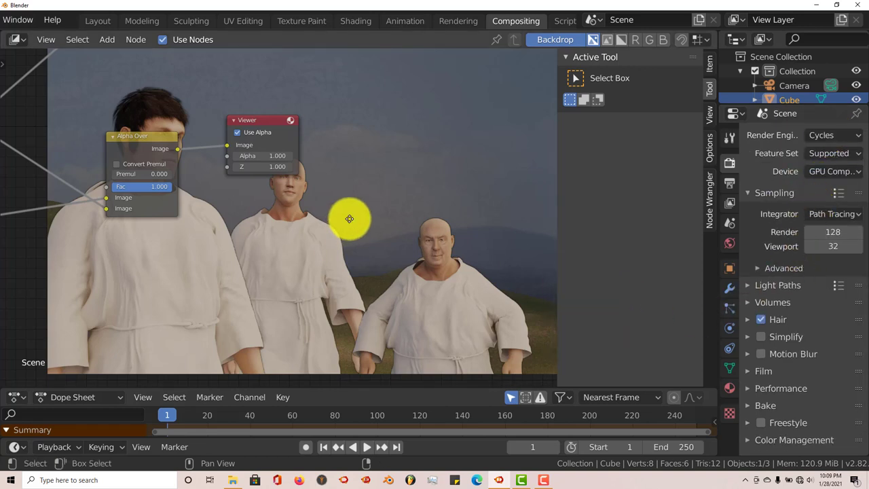
middle_click_drag(349, 218, 345, 248)
middle_click_drag(349, 155, 352, 246)
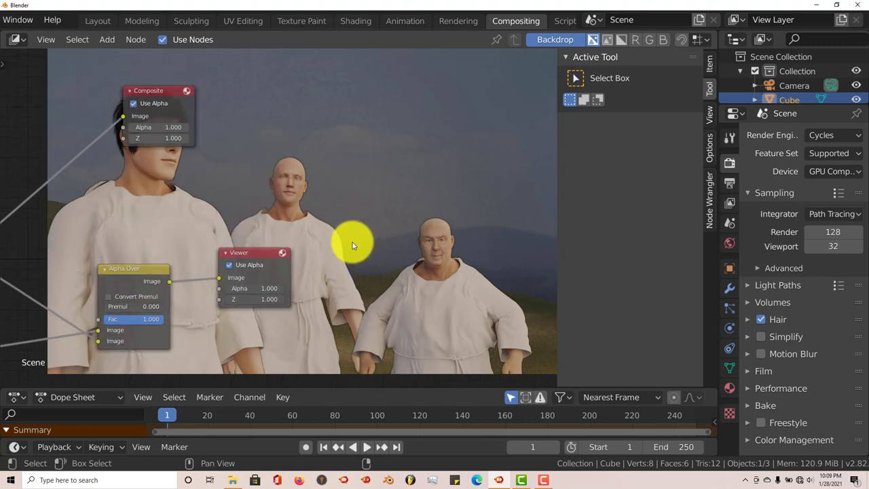
middle_click_drag(363, 149, 384, 192)
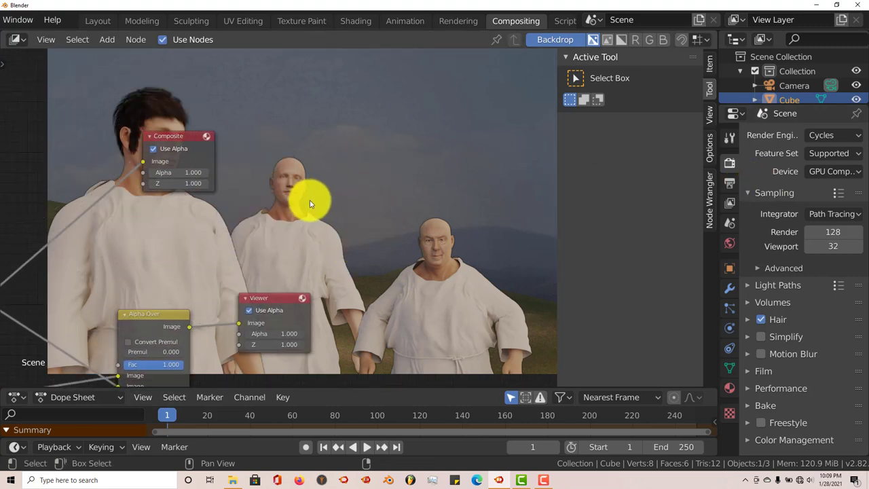
middle_click_drag(316, 194, 374, 158)
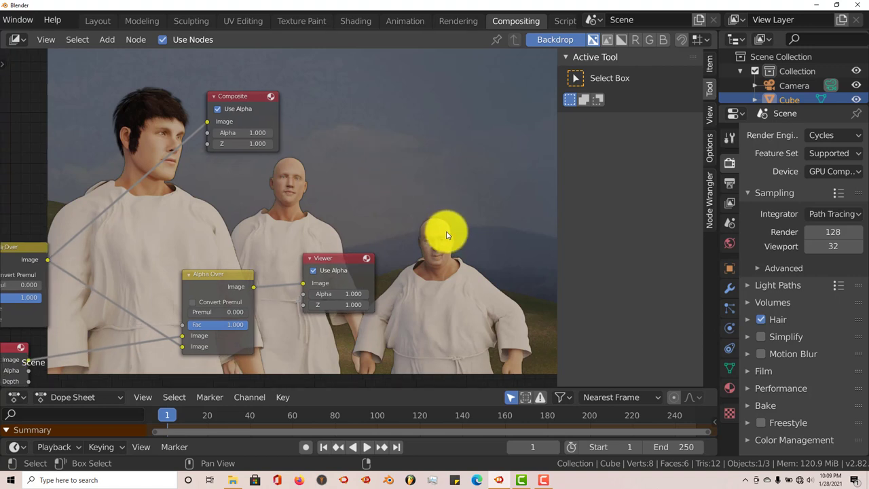
middle_click_drag(414, 204, 461, 186)
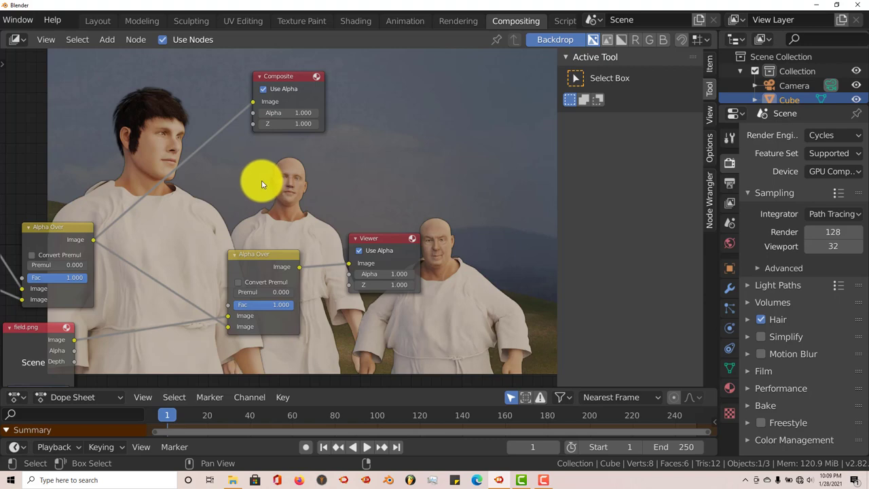
middle_click_drag(312, 171, 373, 184)
middle_click_drag(233, 161, 281, 158)
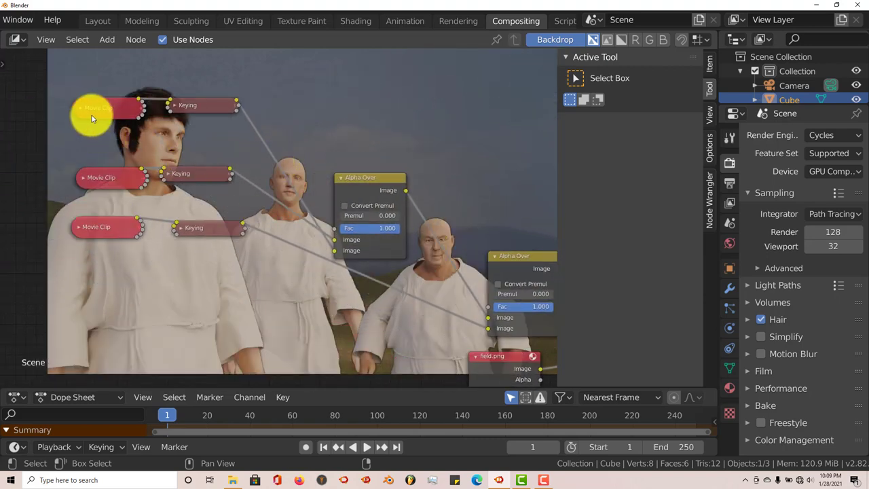
left_click(175, 107)
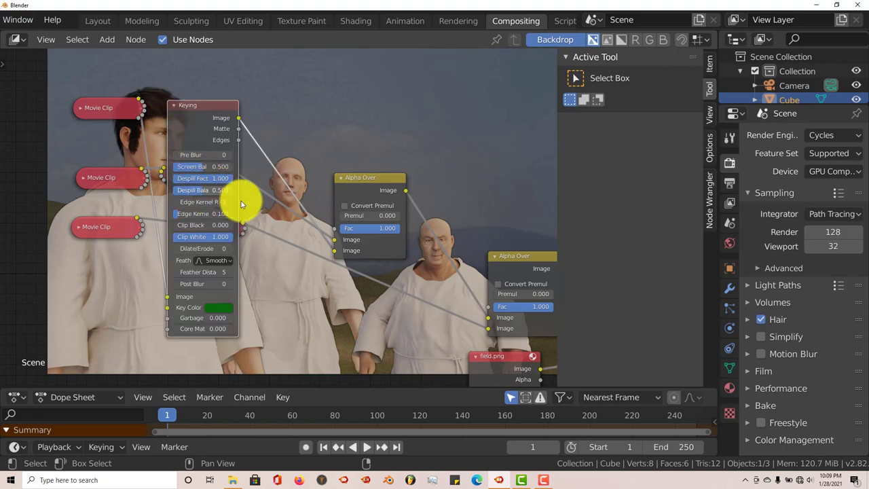
middle_click_drag(300, 262, 193, 232)
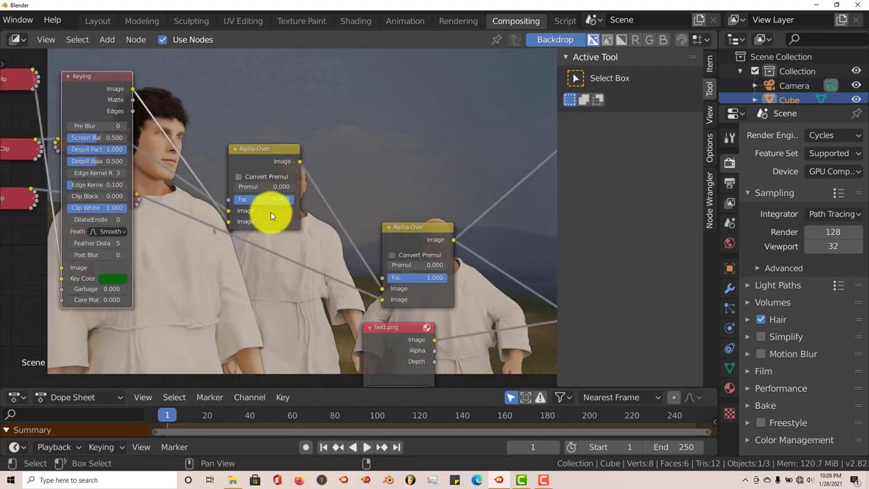
middle_click_drag(301, 219, 197, 229)
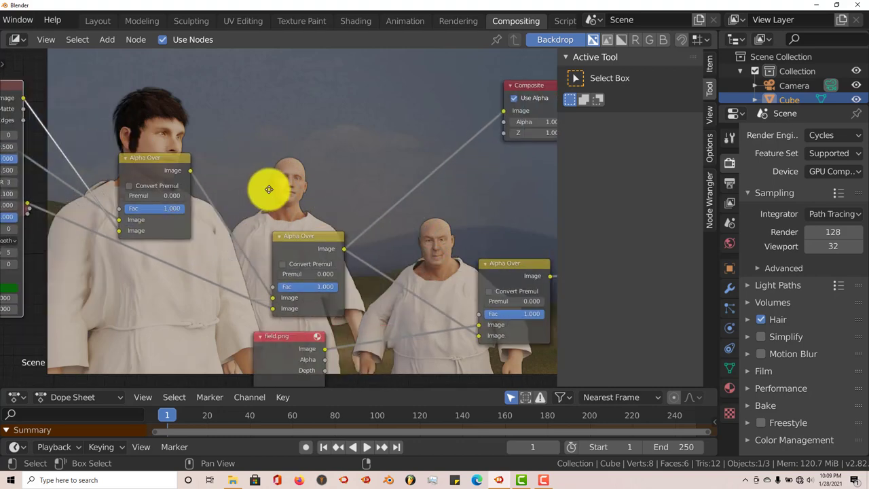
middle_click_drag(263, 189, 273, 164)
middle_click_drag(306, 272, 221, 216)
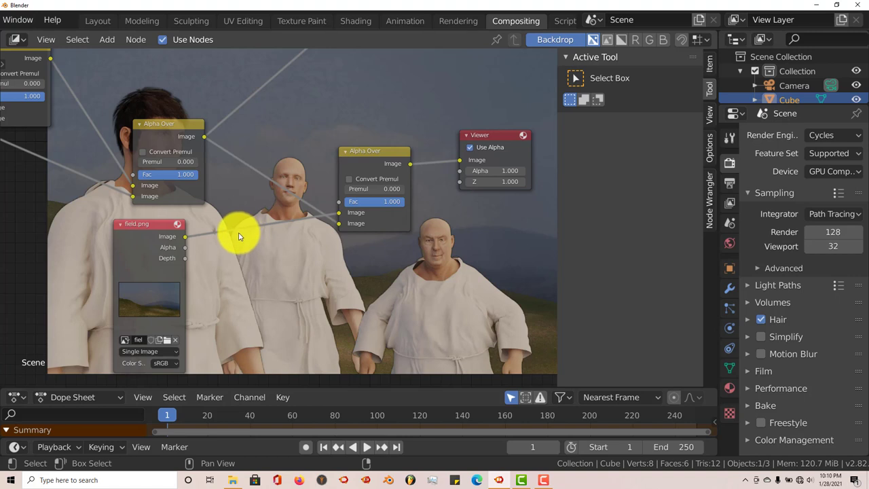
middle_click_drag(239, 236, 138, 165)
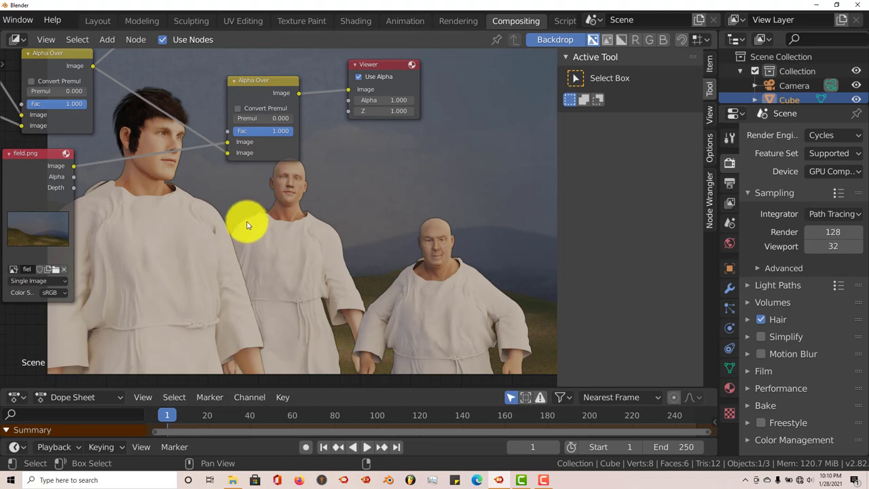
middle_click_drag(248, 225, 236, 245)
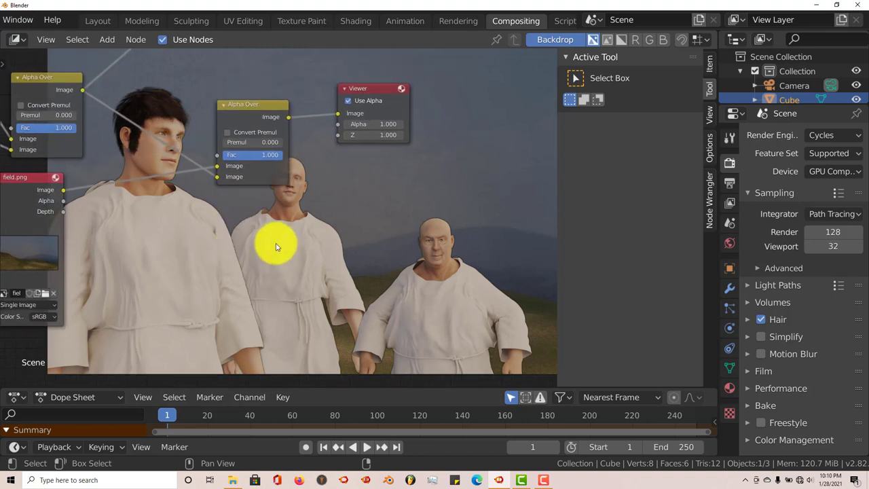